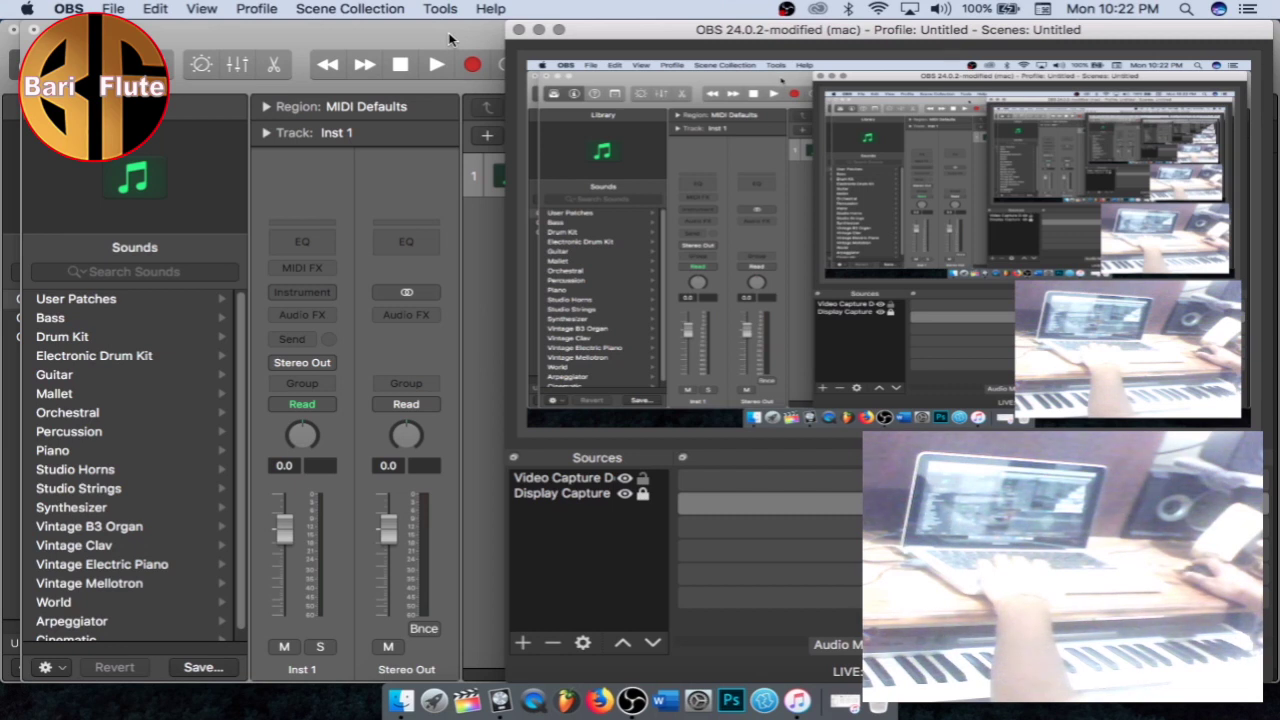
- Switch to Logic Pro X and add one software instrument track with an empty channel strip
left_click(449, 39)
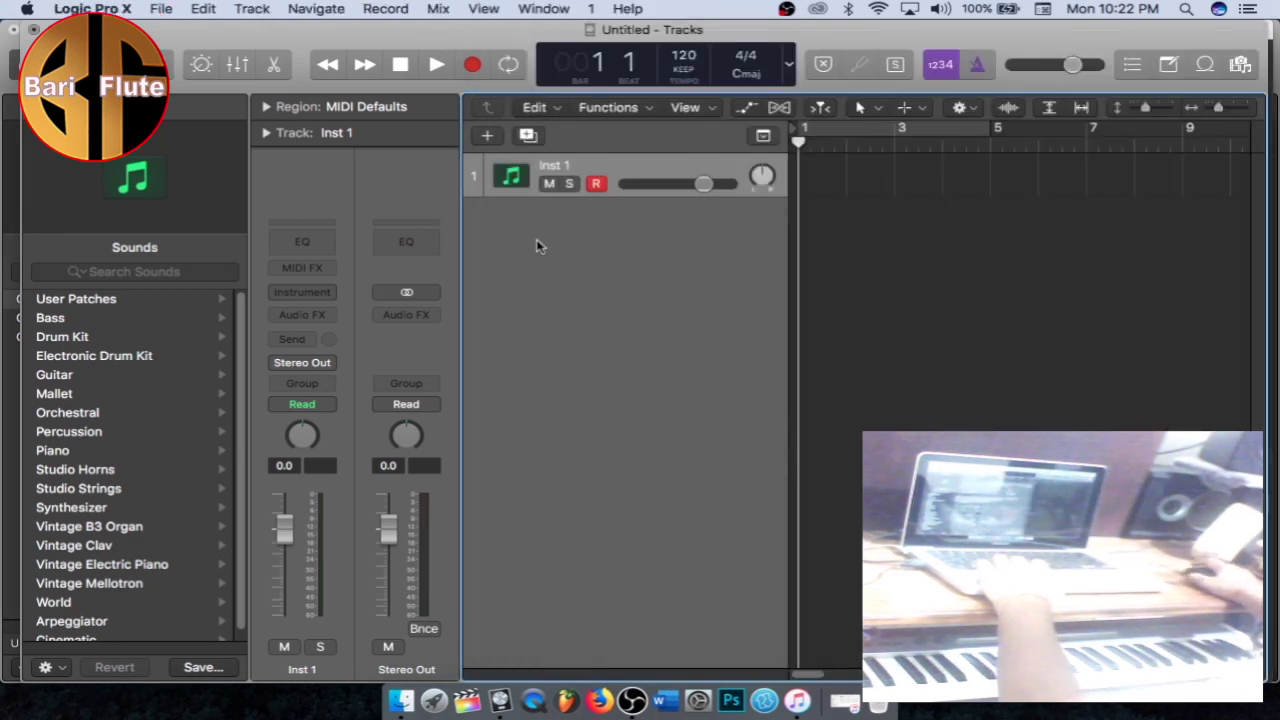
left_click(490, 137)
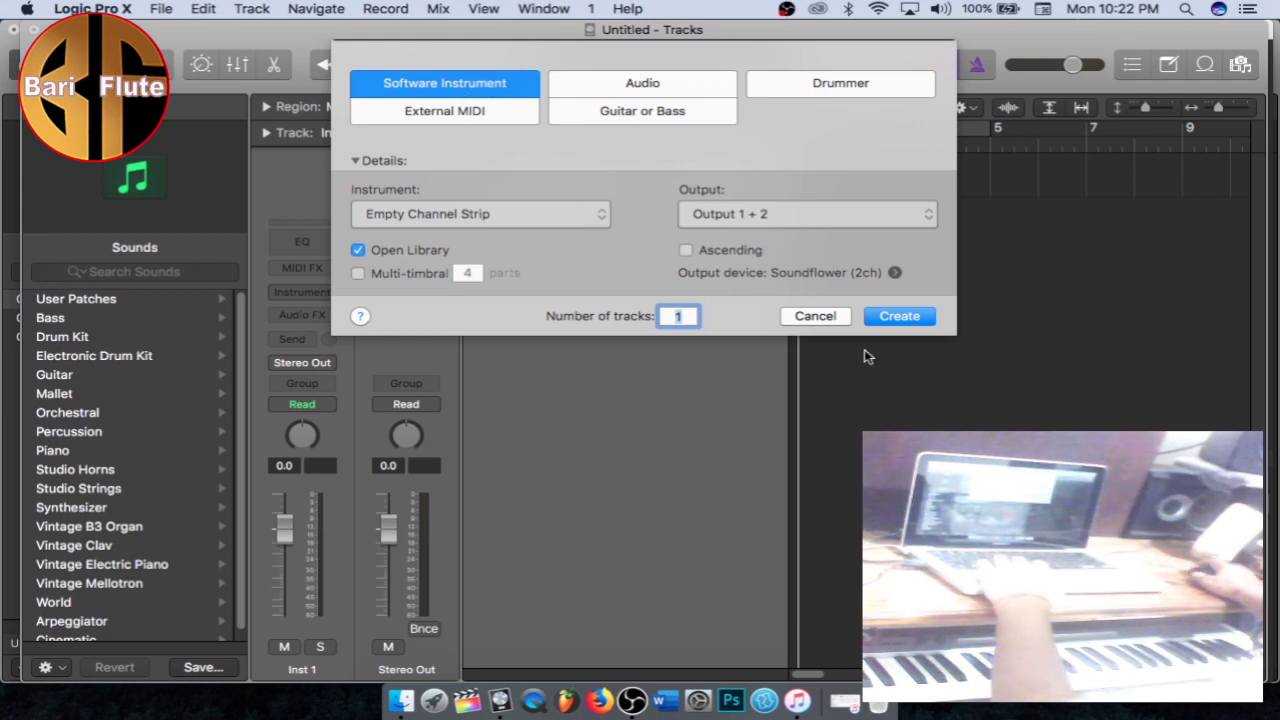
left_click(915, 317)
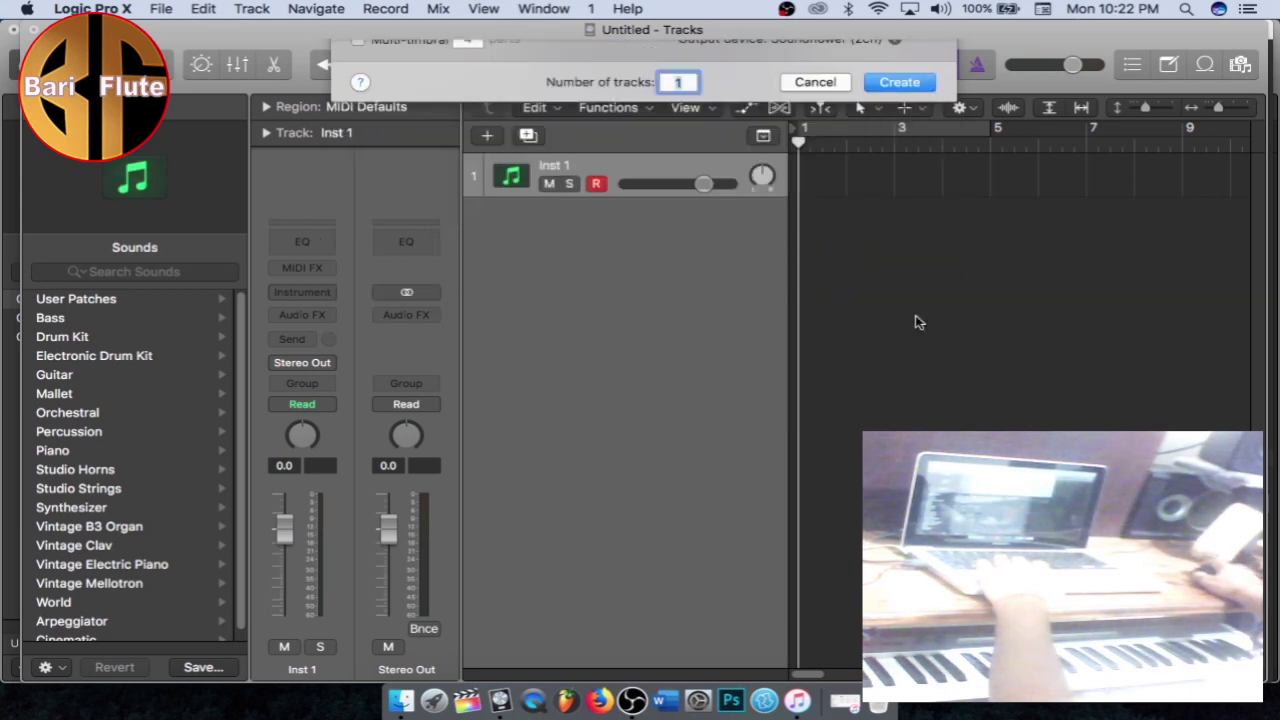
- Load the Gender wayang patch from the gender wayang user patches onto the new second track
left_click(116, 299)
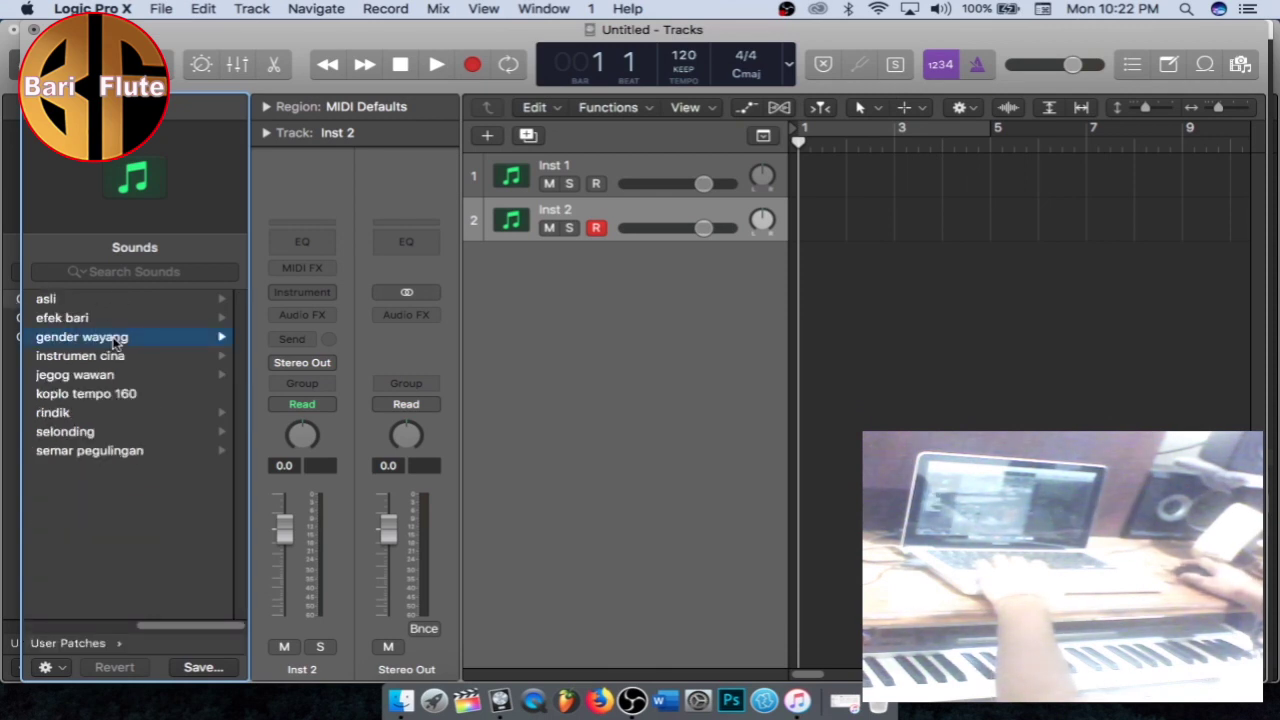
left_click(116, 341)
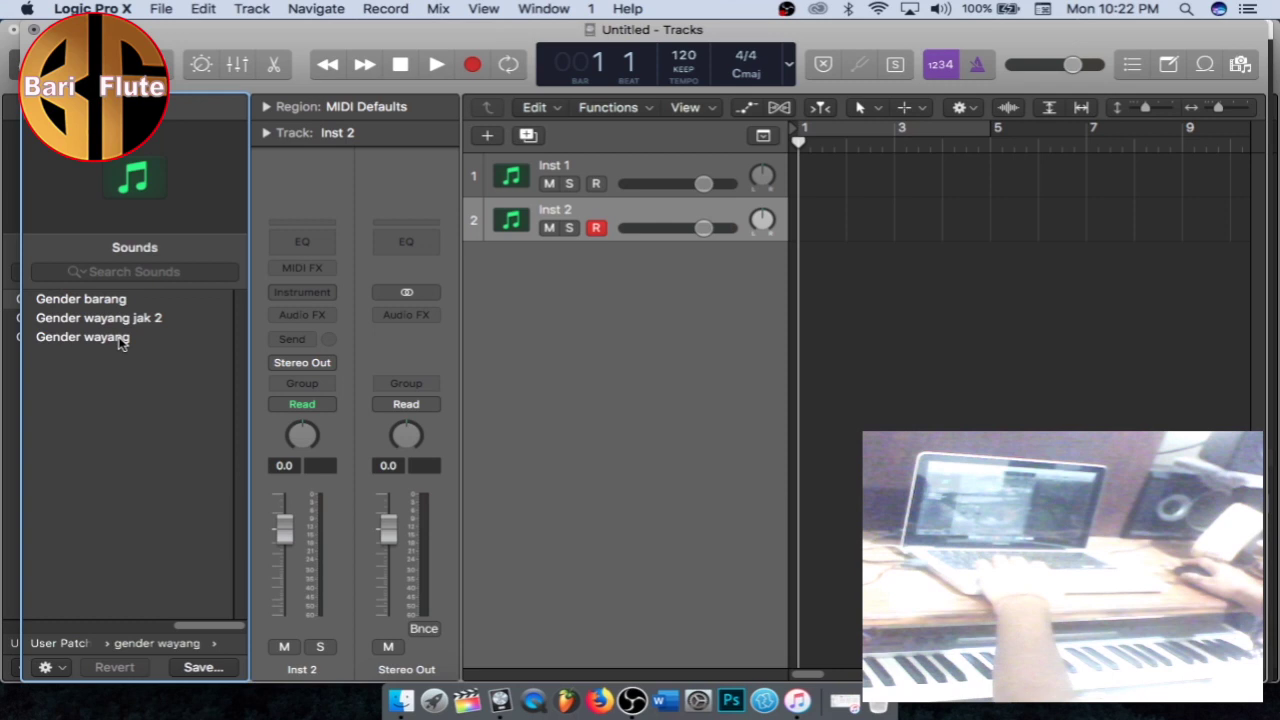
- Load the Gender barang patch from the gender wayang user patches onto the first track
left_click(653, 174)
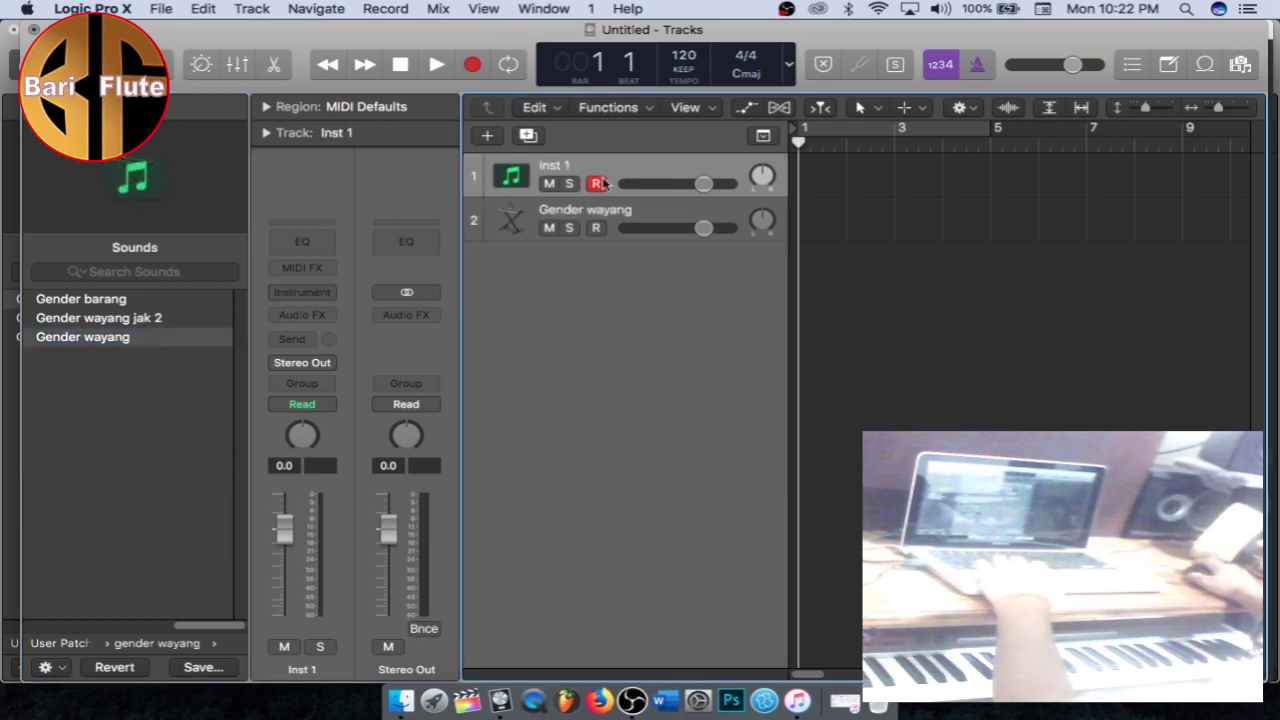
left_click(144, 300)
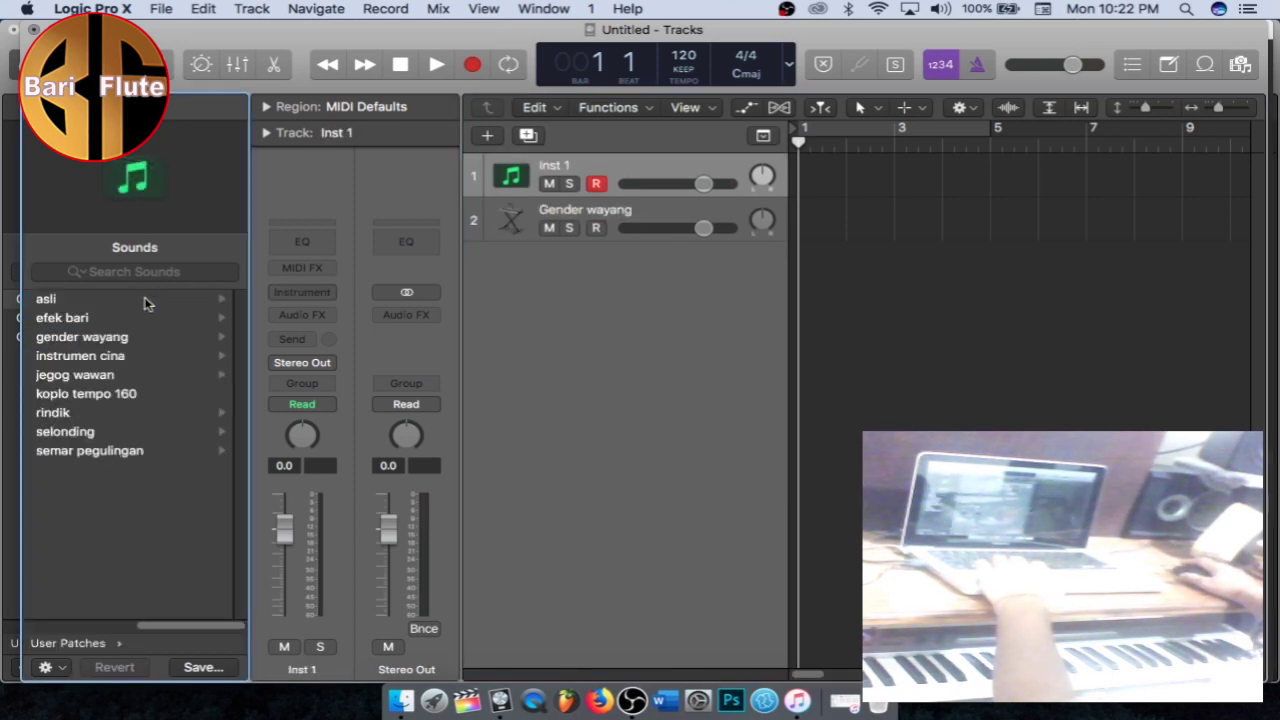
left_click(135, 337)
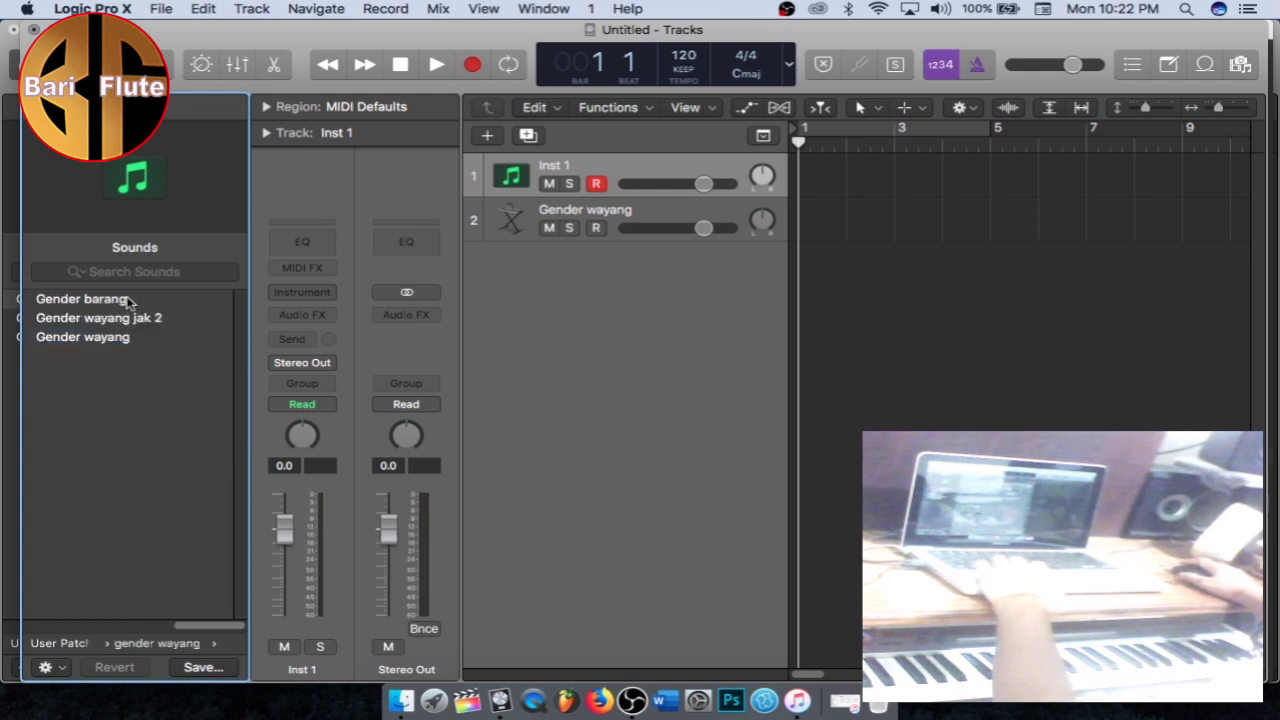
- Record-enable both gender tracks and record a keyboard performance on them simultaneously from bar 1 to about bar 61
left_click(670, 214)
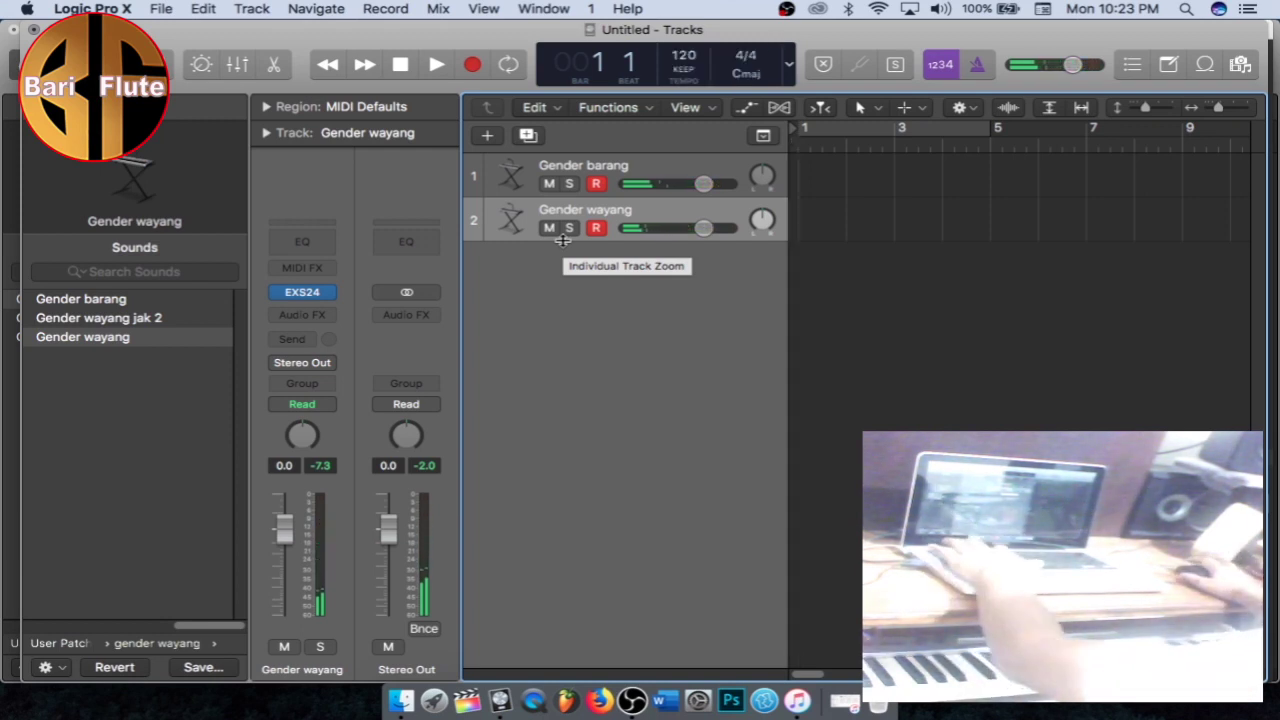
key("space")
key("space")
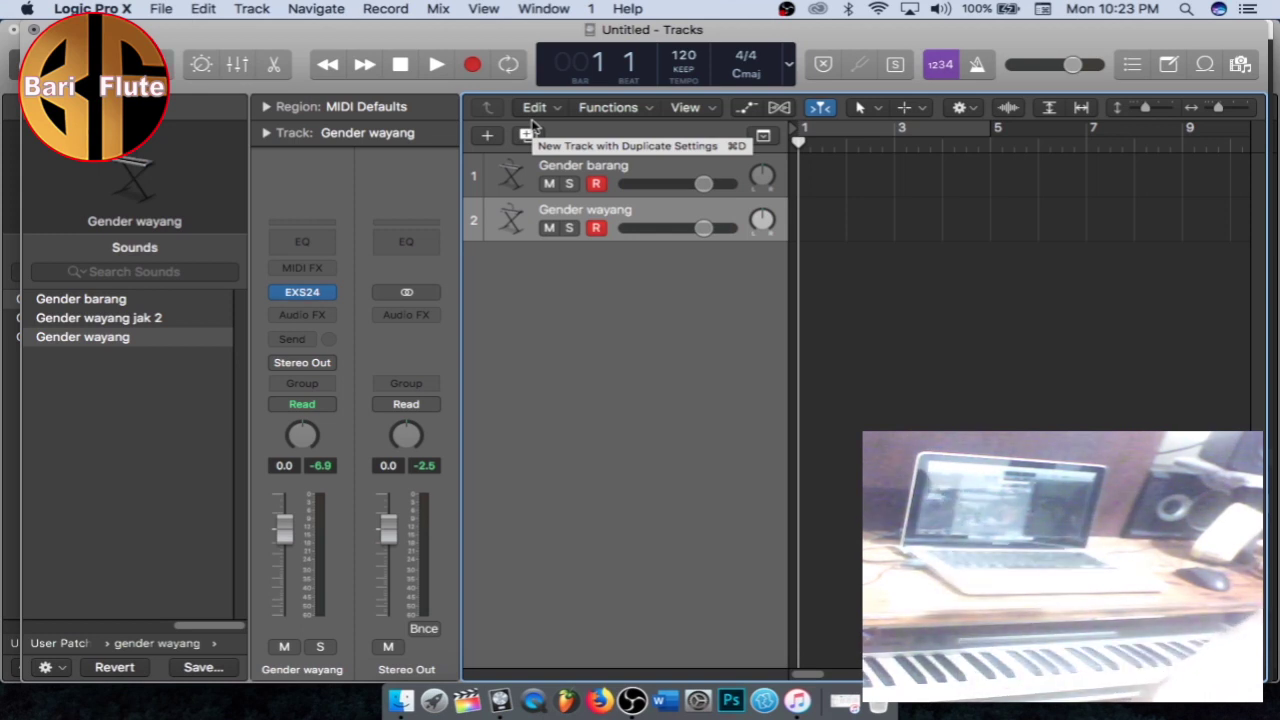
key("r")
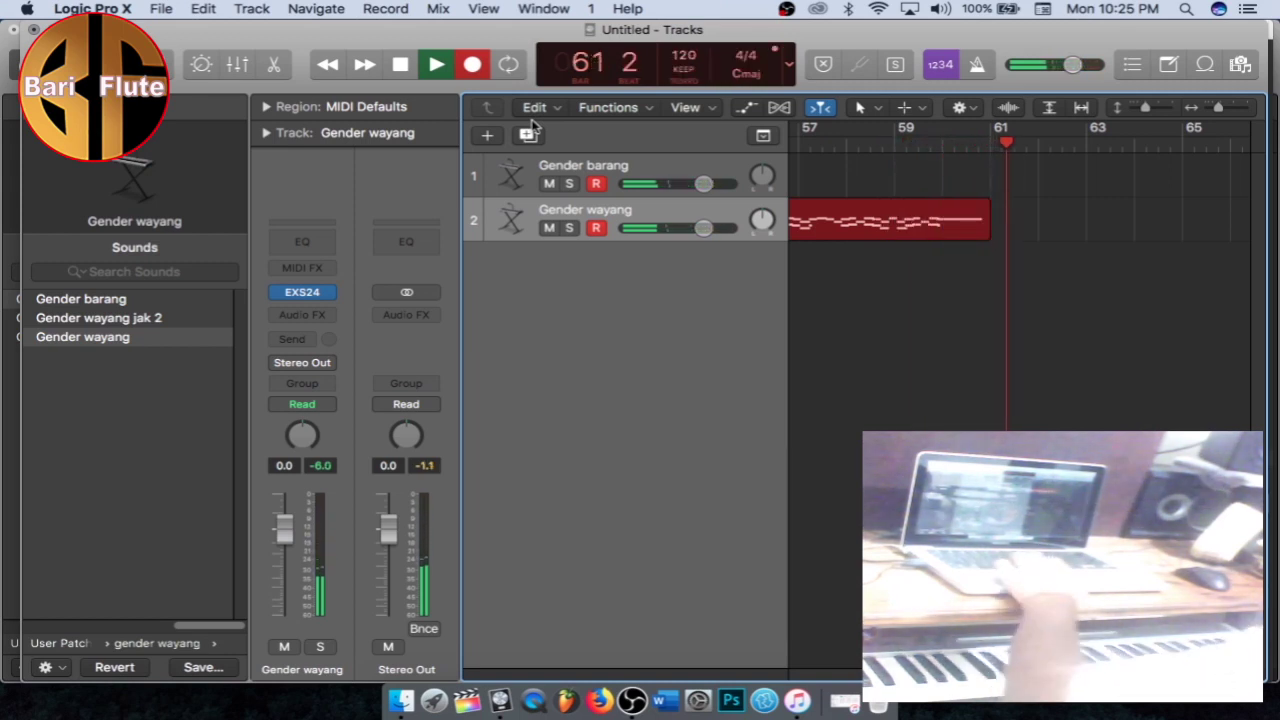
key("space")
- Play back the first few bars of the recorded gender regions from the start of the project
key("Return")
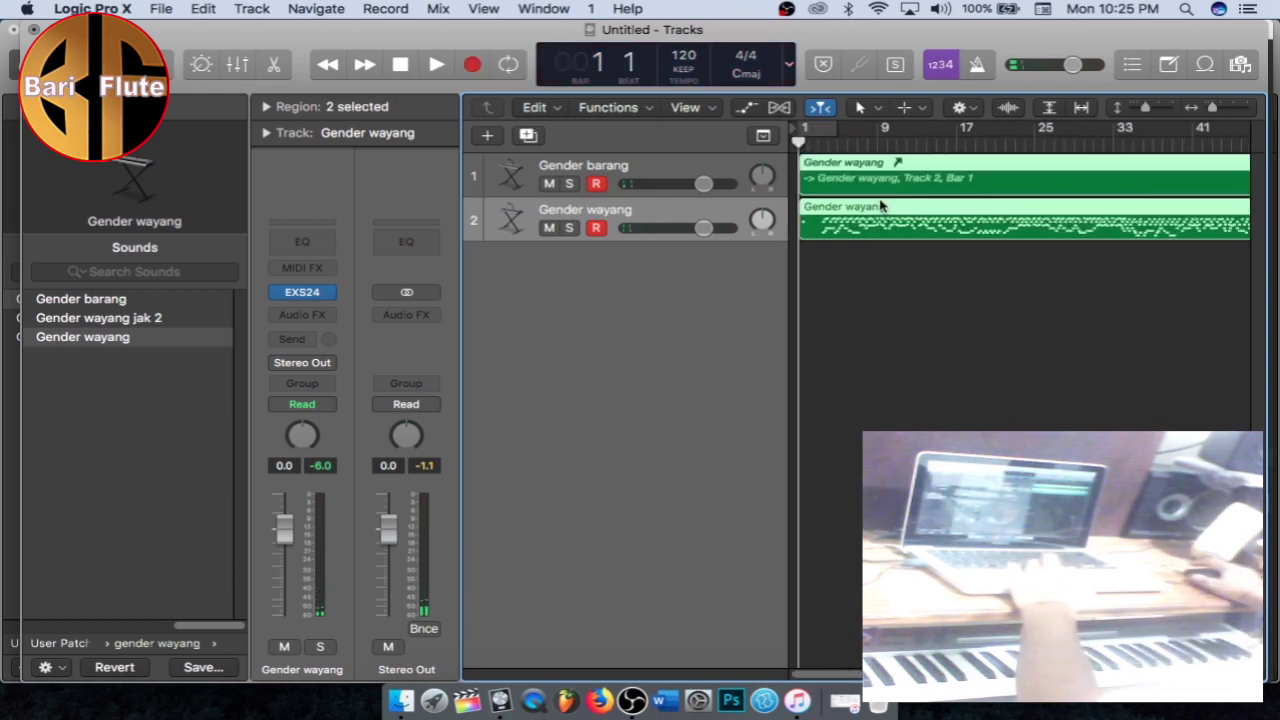
key("space")
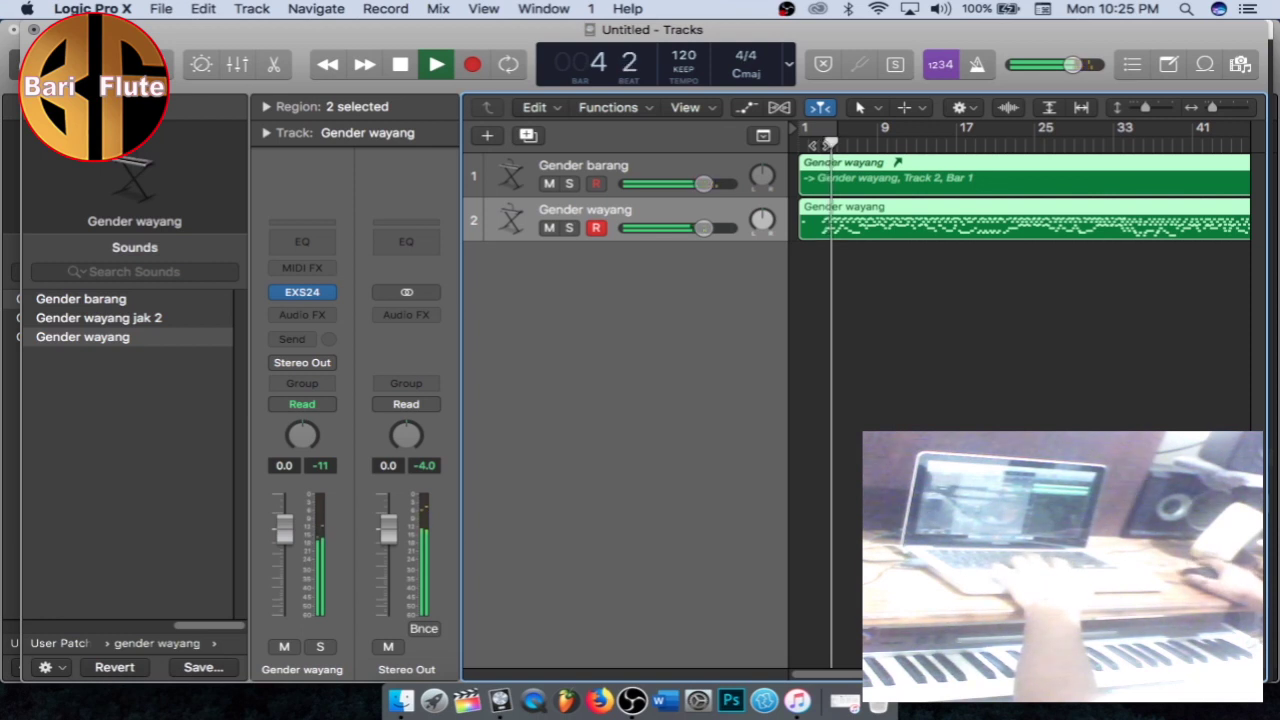
key("space")
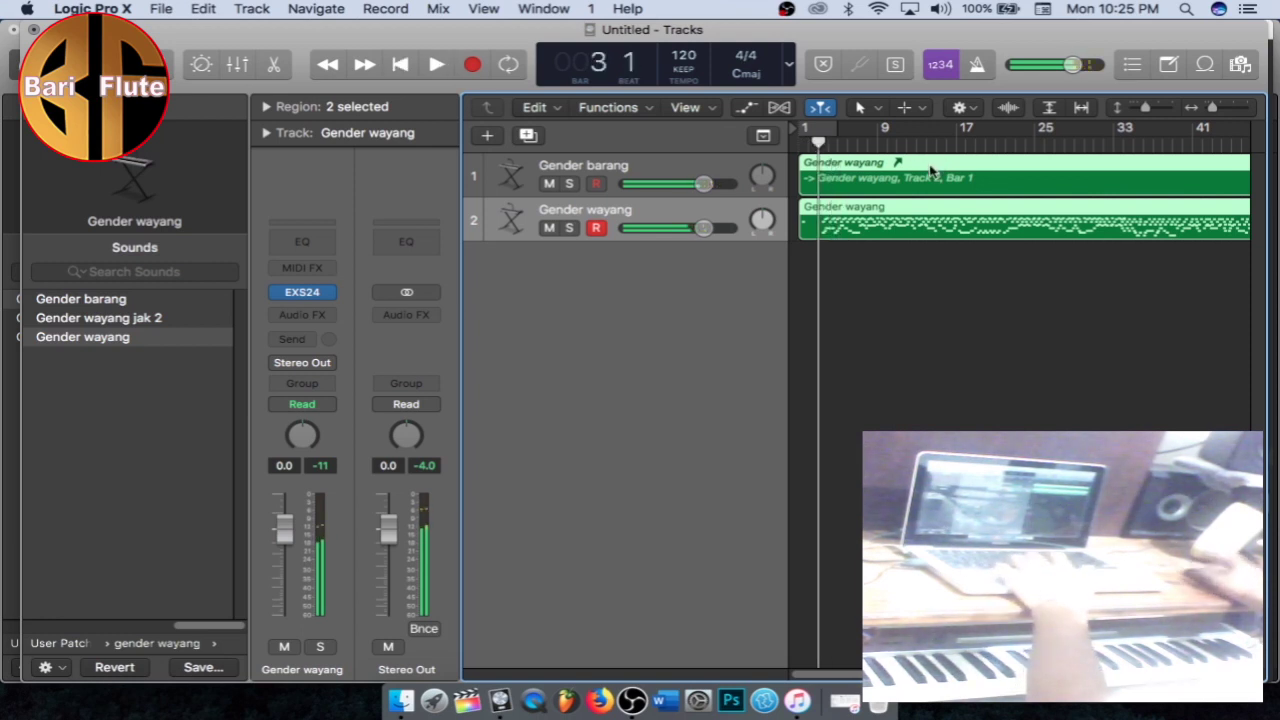
- Move the Untitled project window aside and bring the sekar sungsang project window to the front
left_click(1273, 260)
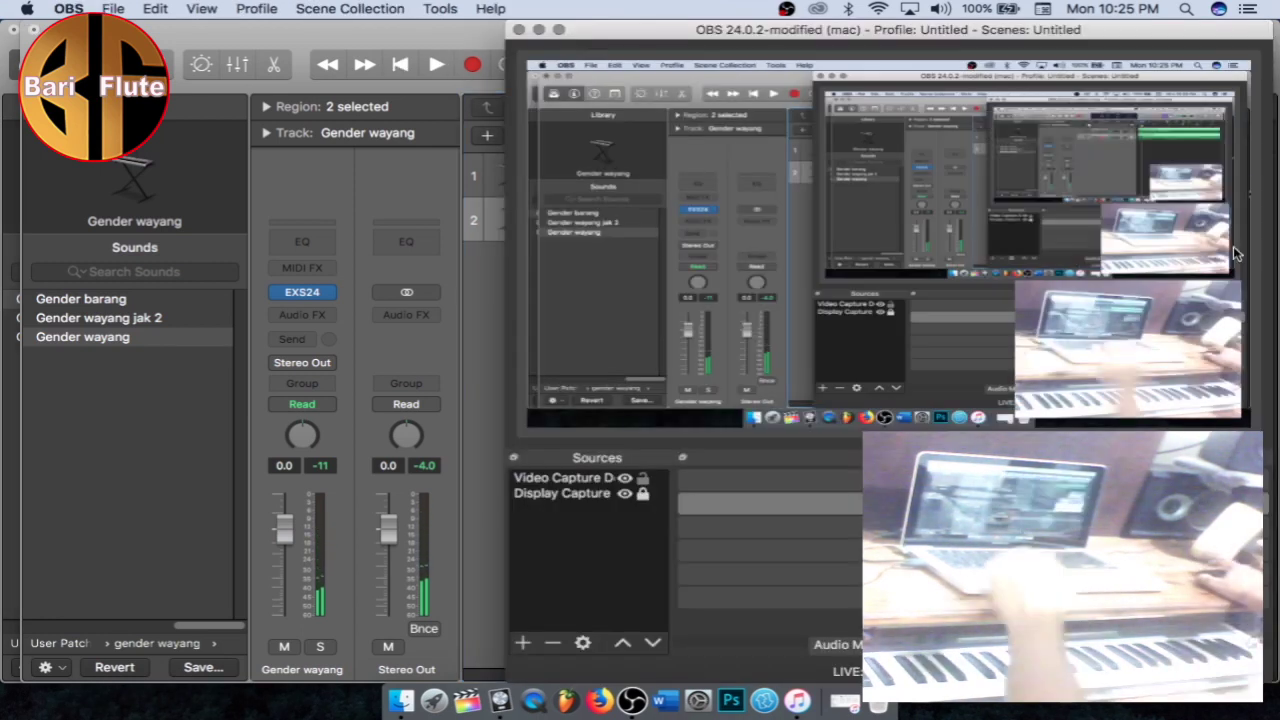
left_click(470, 37)
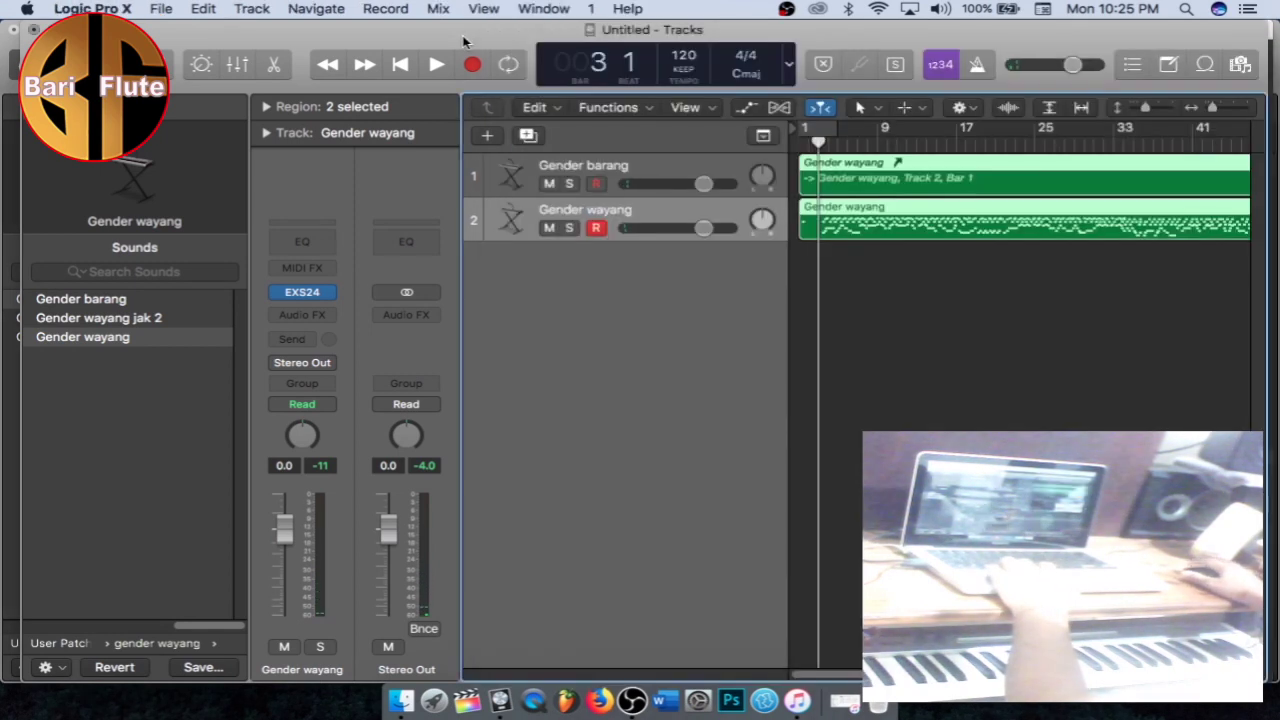
left_click_drag(1168, 24, 1128, 30)
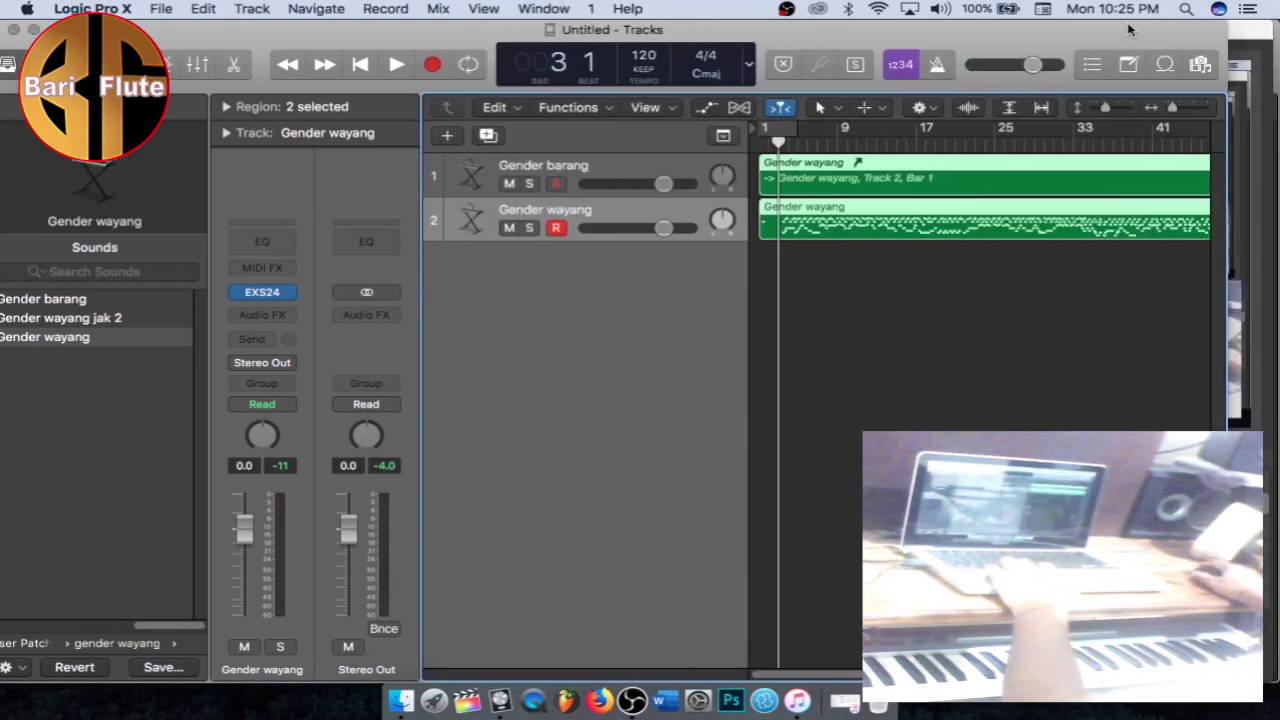
left_click(1274, 45)
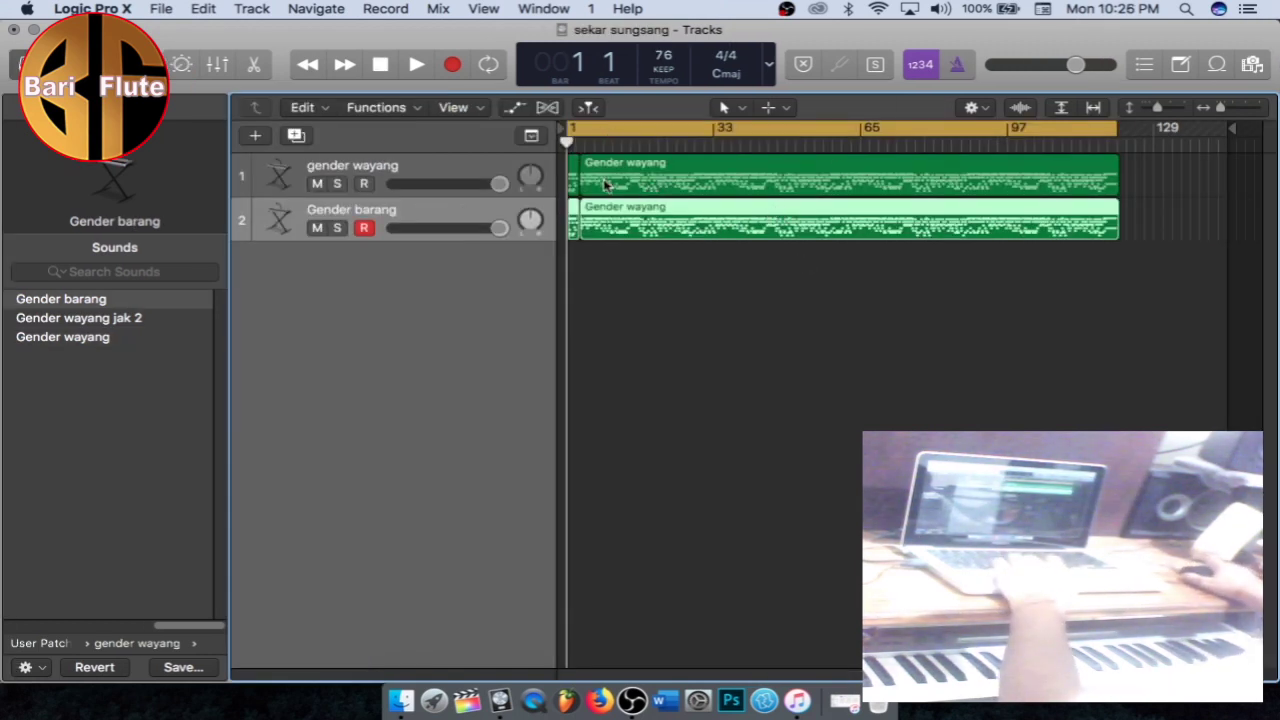
- Show the tempo track of the sekar sungsang project and hide the library to widen the arrangement
key("super+Right")
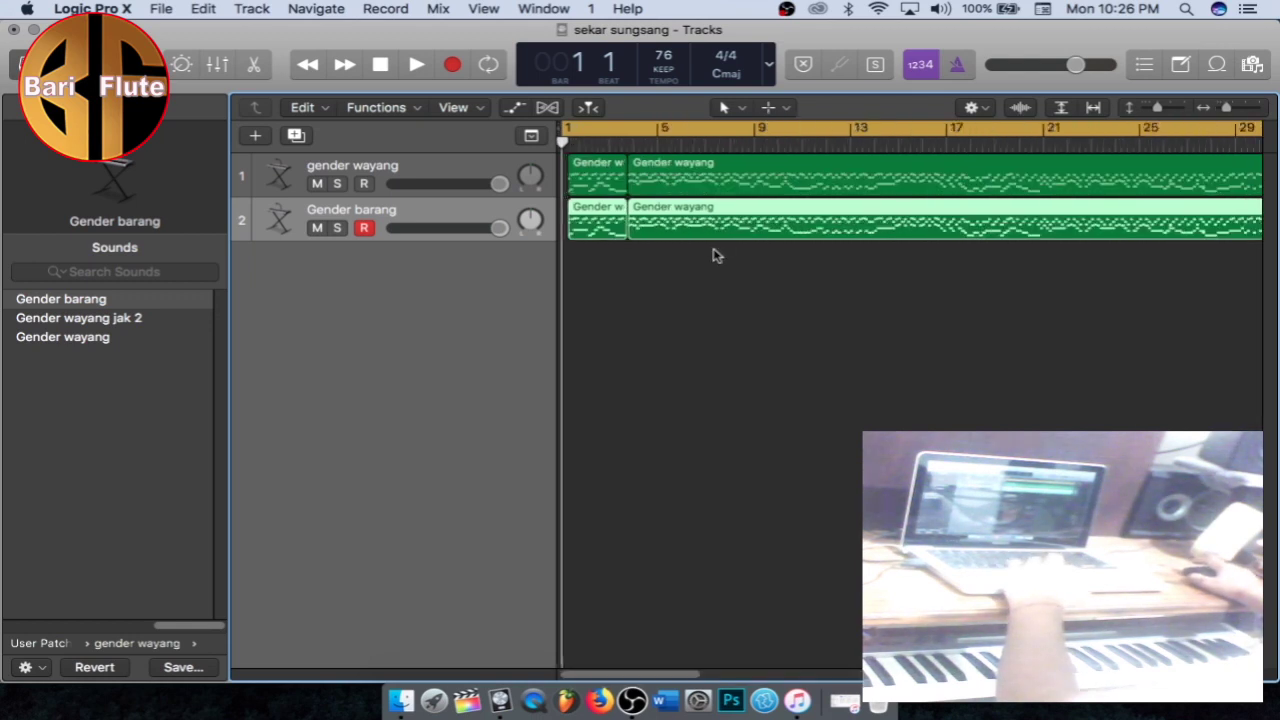
key("super+Left")
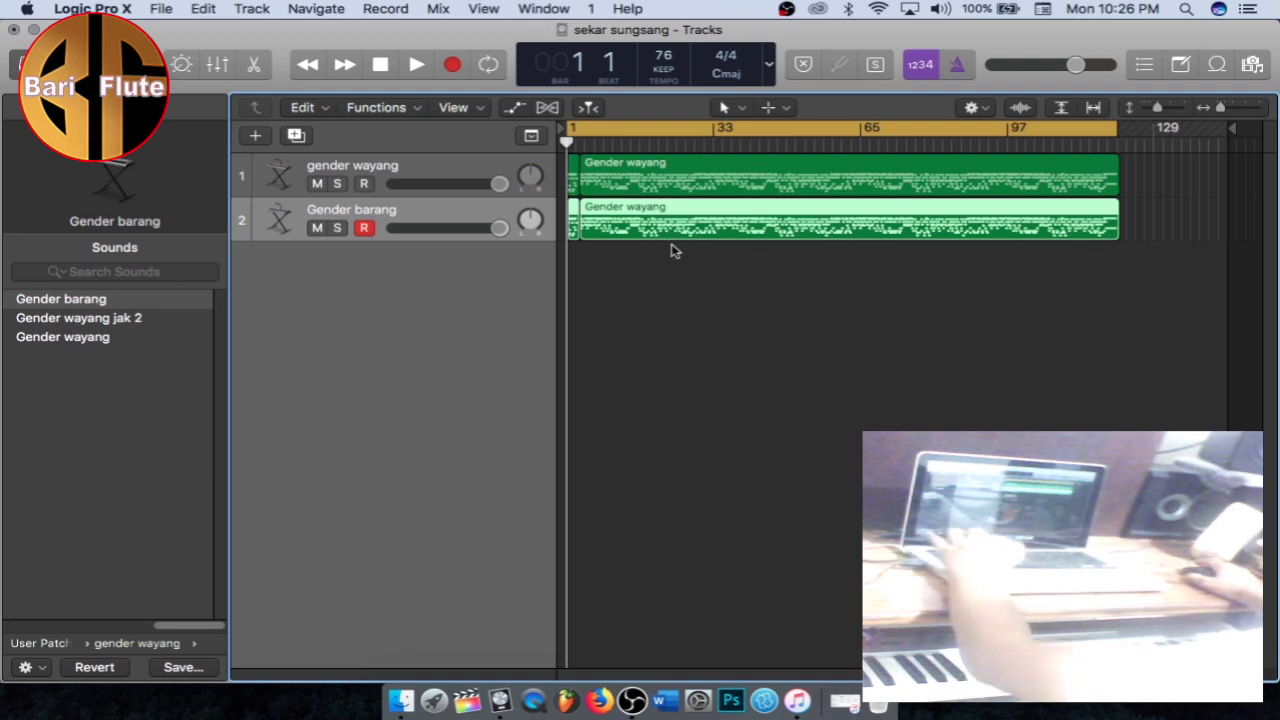
key("g")
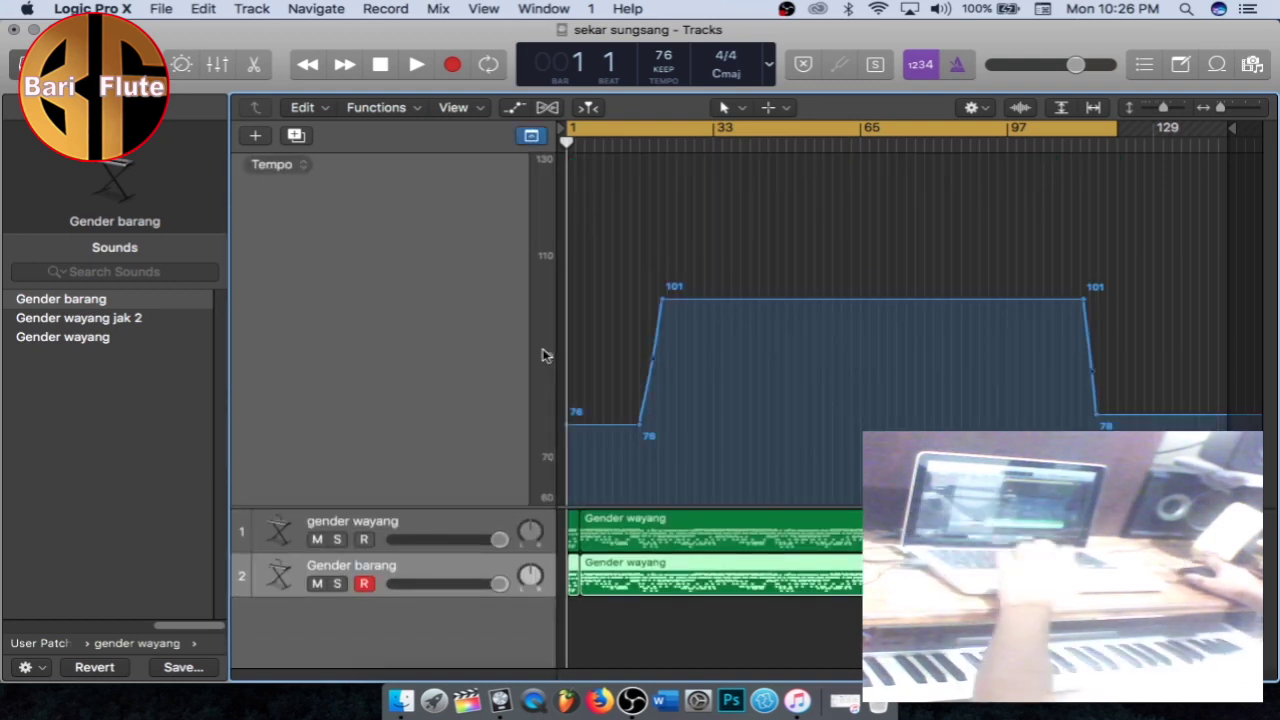
scroll(543, 355, "up", 6)
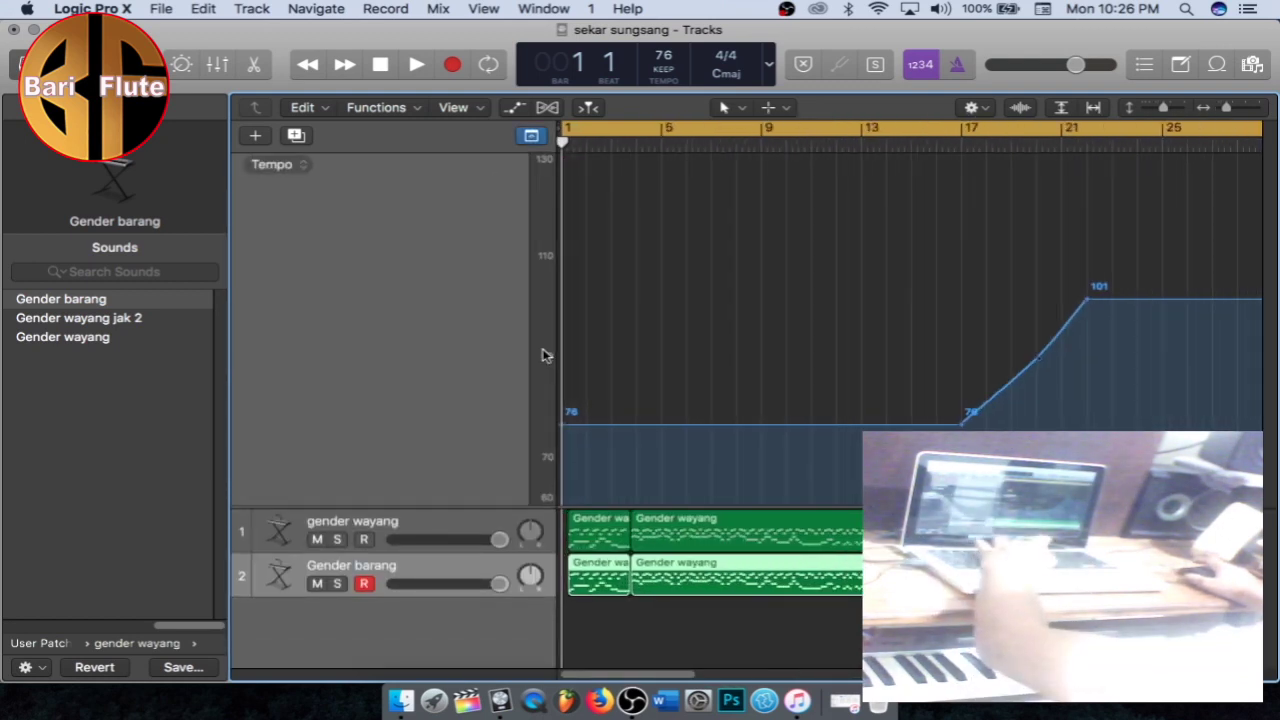
key("i")
key("i")
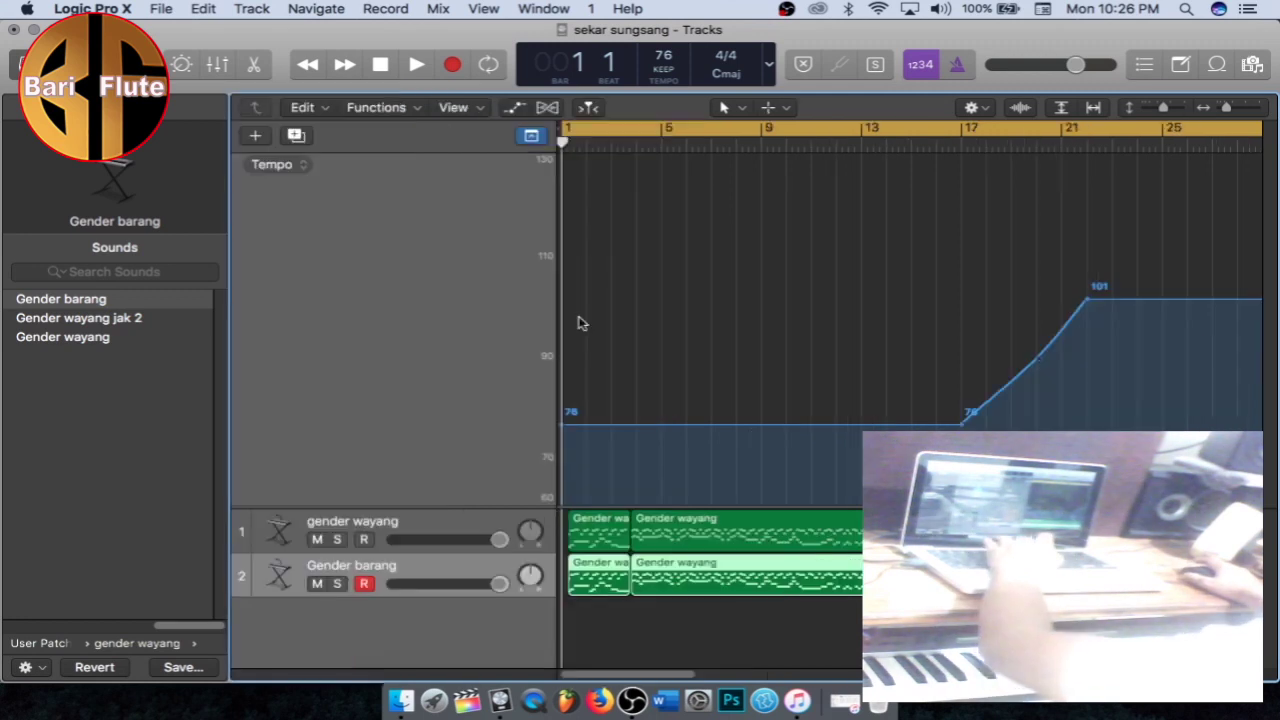
key("y")
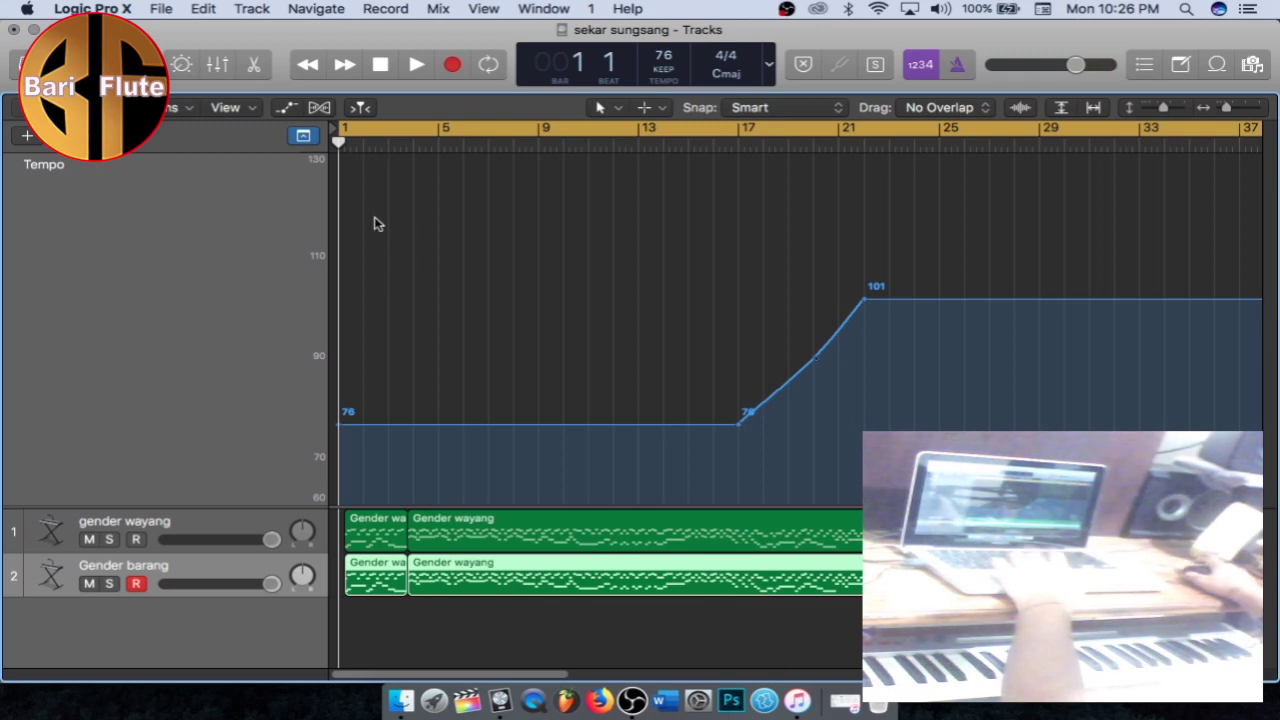
- Start playback from the beginning of the project and reduce the height of the tempo track
key("space")
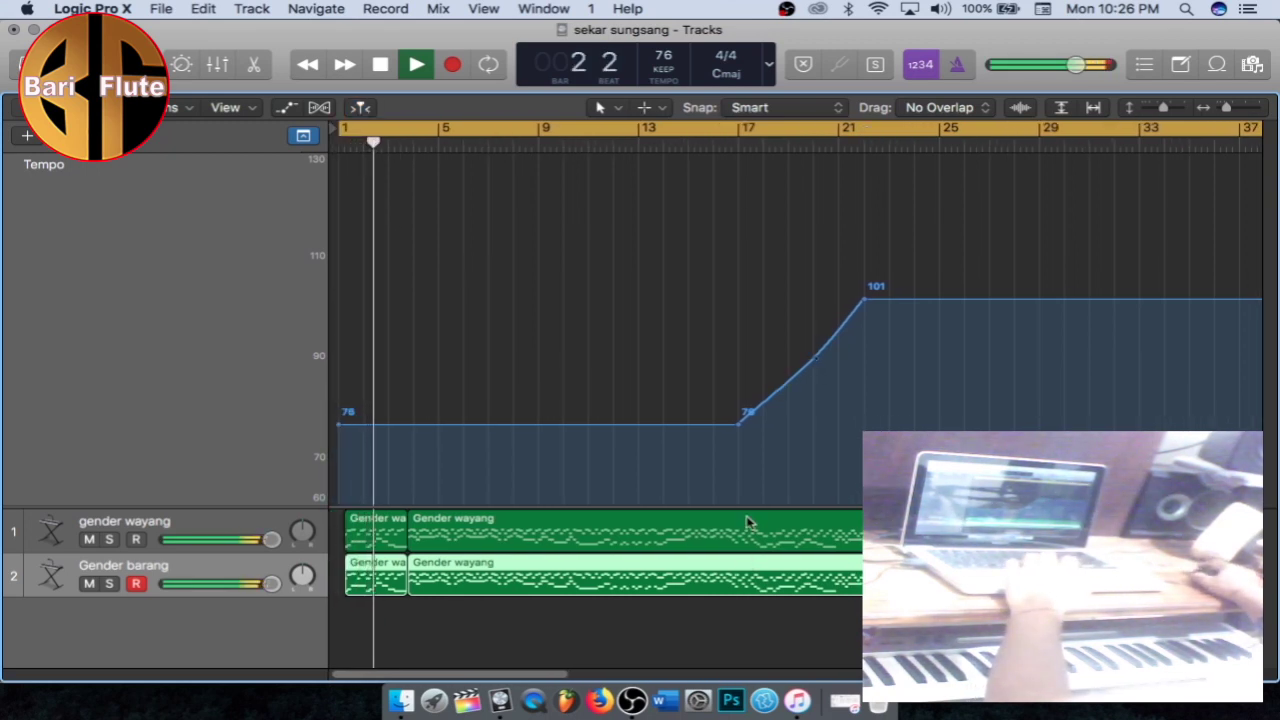
left_click_drag(746, 506, 748, 438)
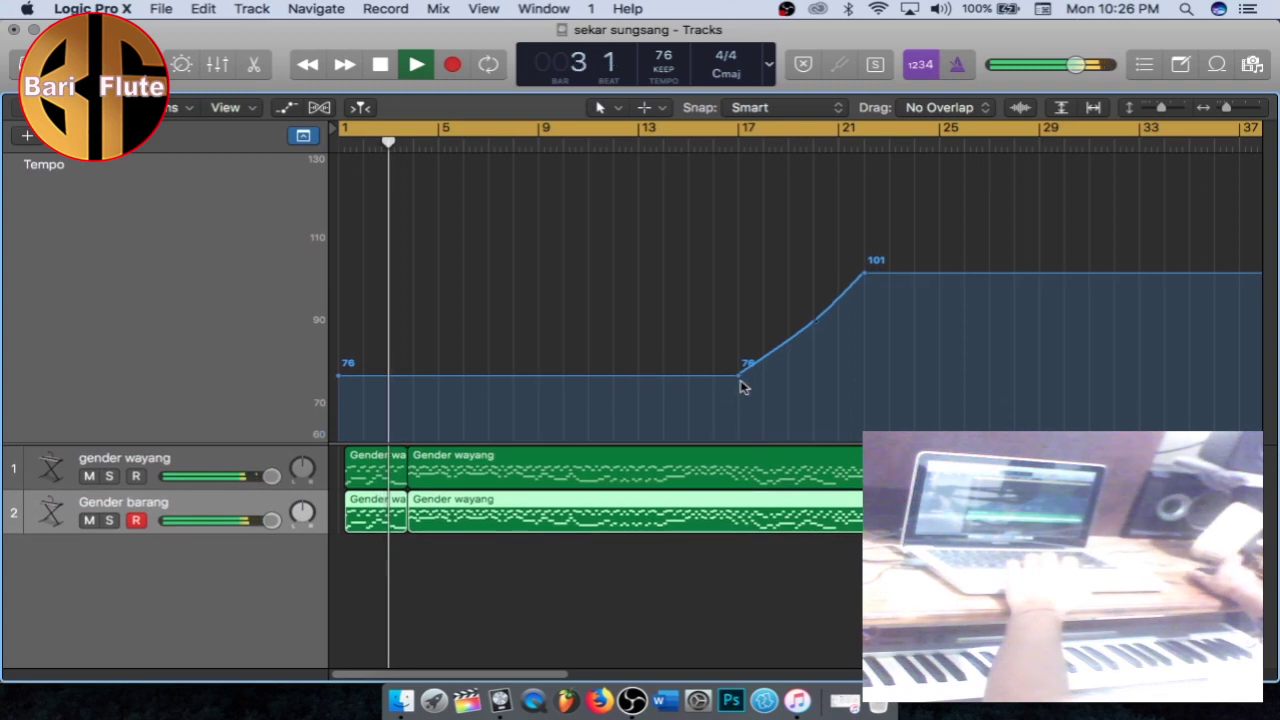
scroll(743, 386, "right", 1)
scroll(743, 386, "right", 2)
scroll(623, 380, "left", 3)
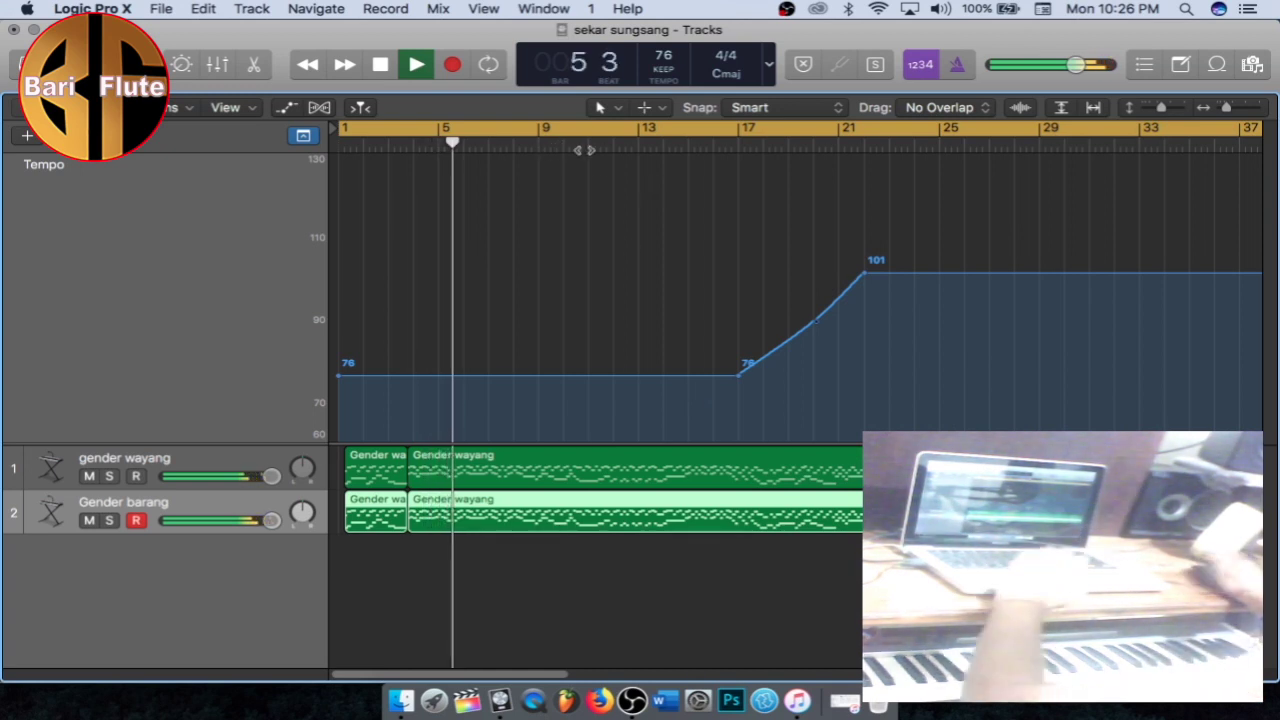
- Examine the sekar sungsang tempo curve during playback, focusing on the ramp from bar 17 and the overall curve shape
scroll(585, 151, "right", 2)
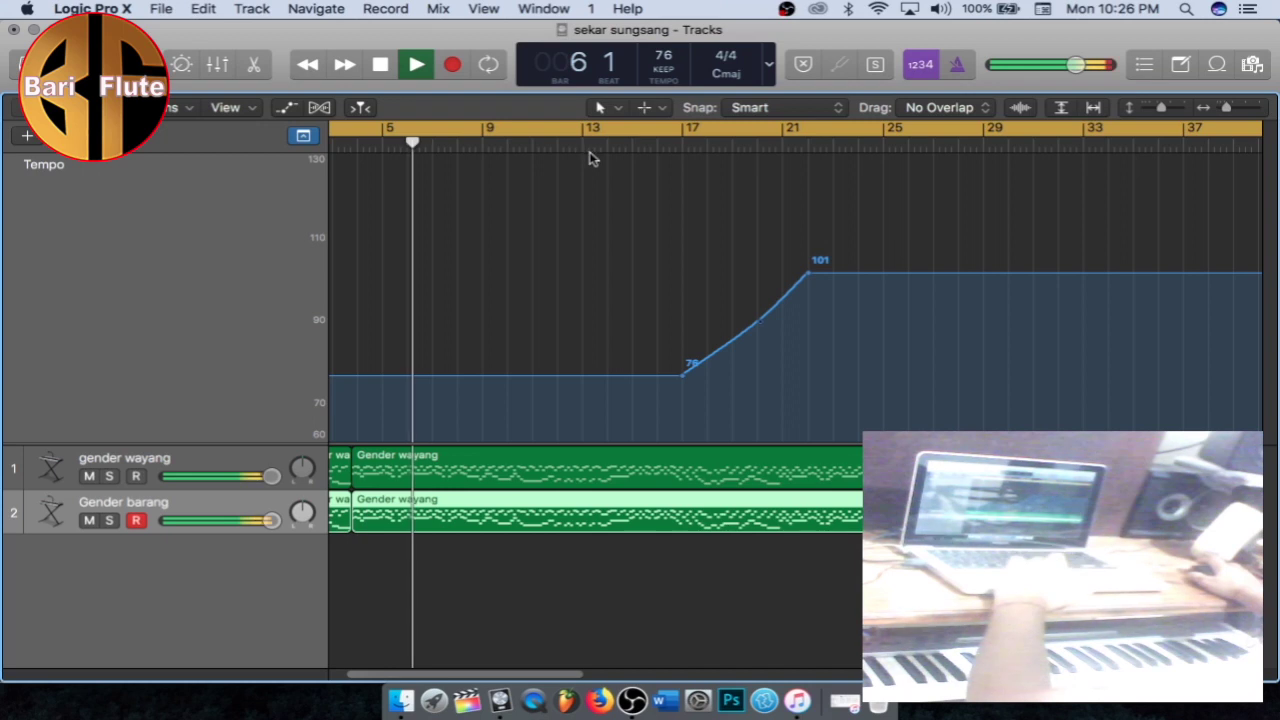
scroll(587, 154, "down", 5)
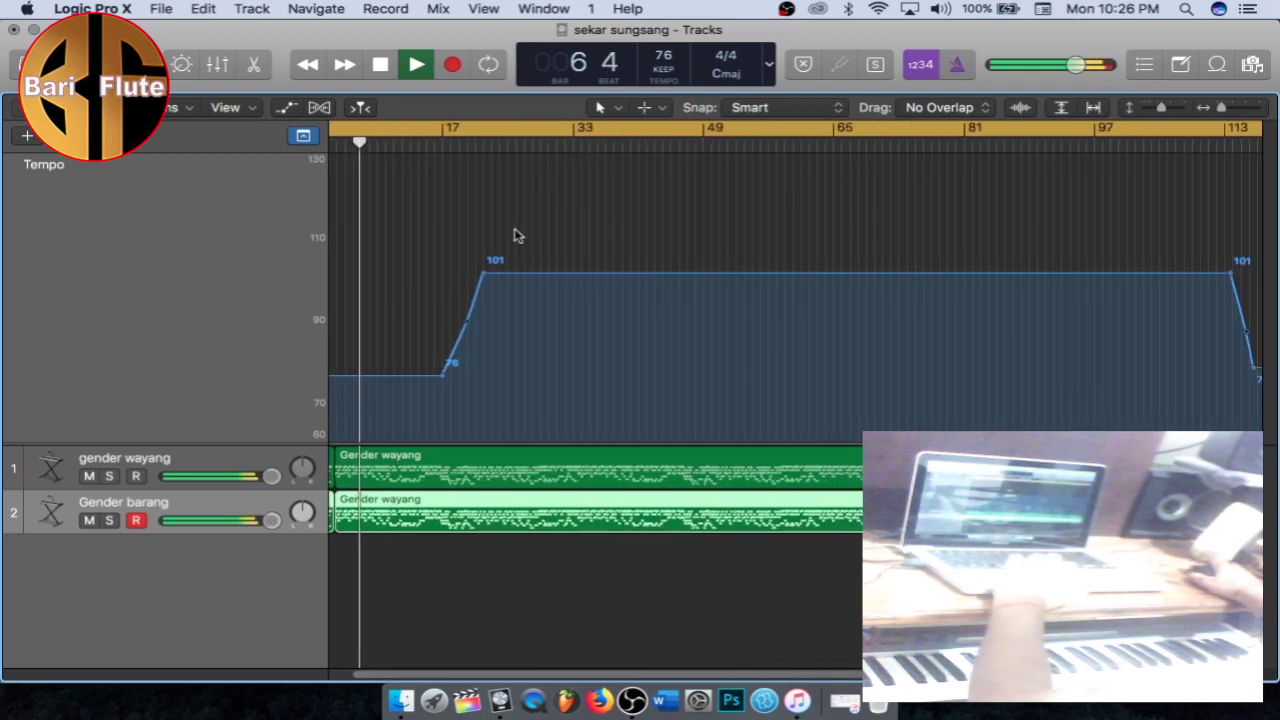
scroll(430, 374, "left", 1)
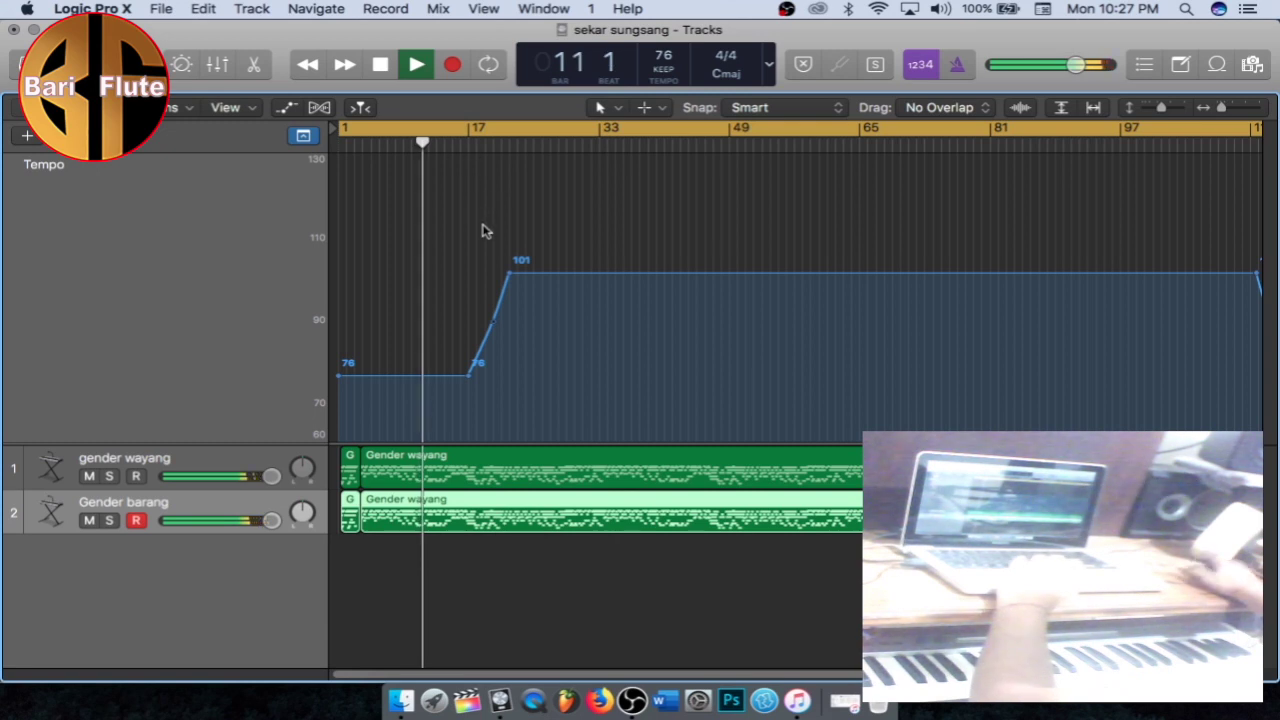
left_click(510, 276)
scroll(600, 277, "right", 2)
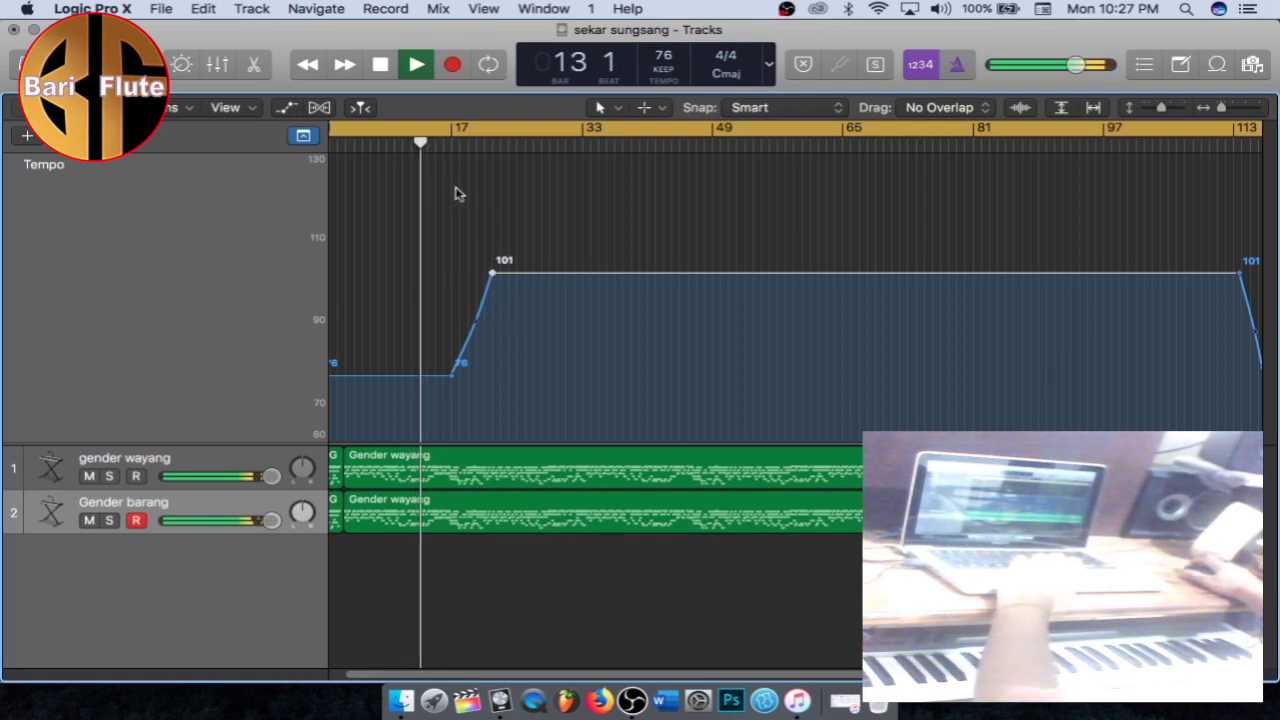
scroll(431, 191, "up", 5)
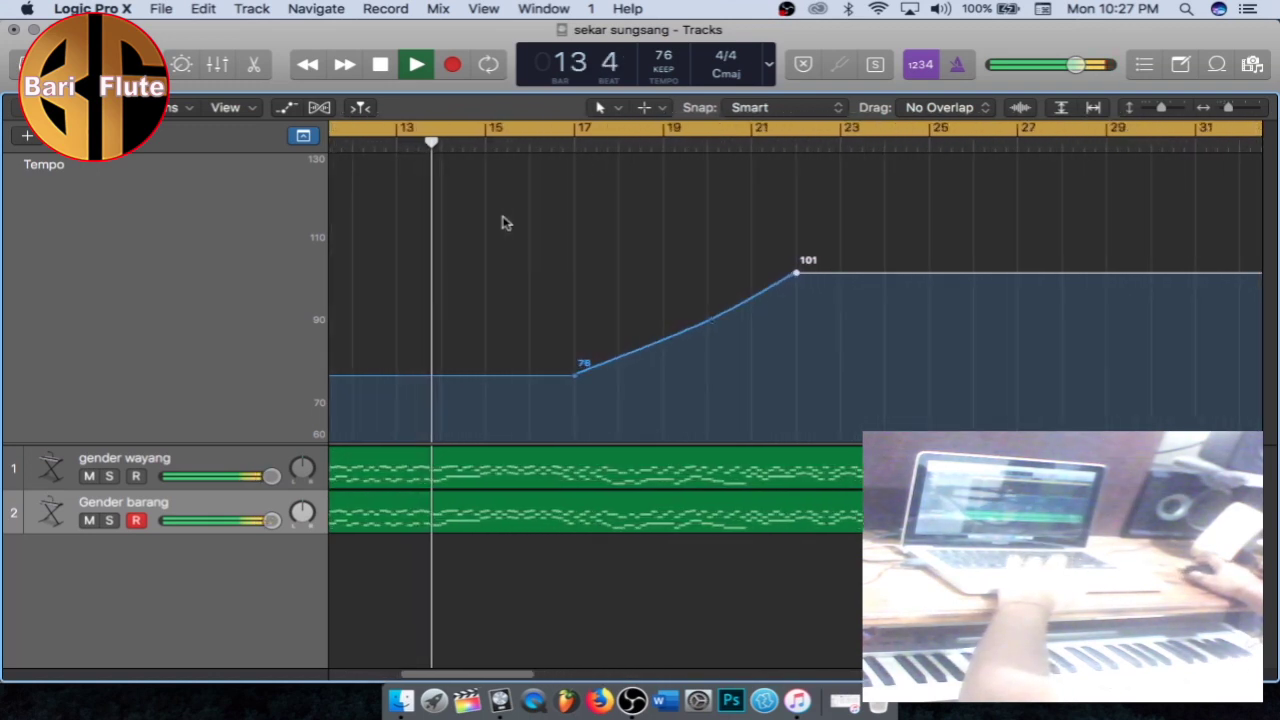
scroll(540, 170, "right", 3)
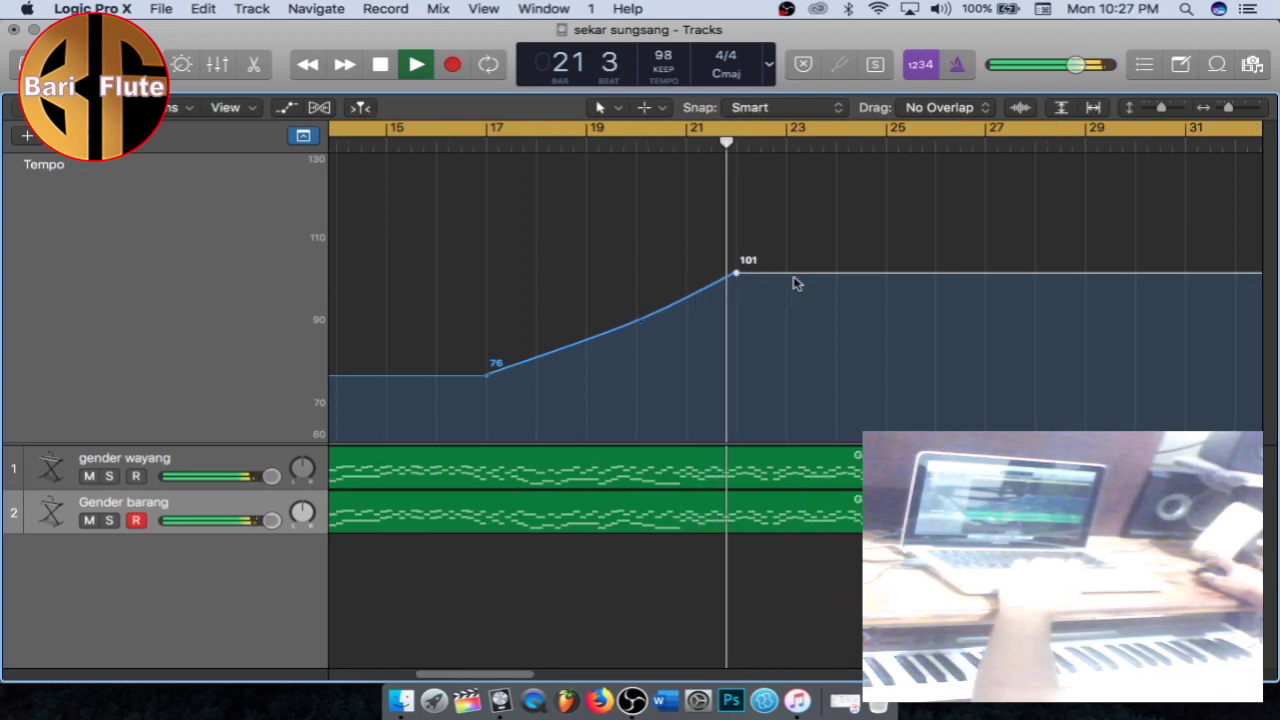
key("super+Left")
key("super+Left")
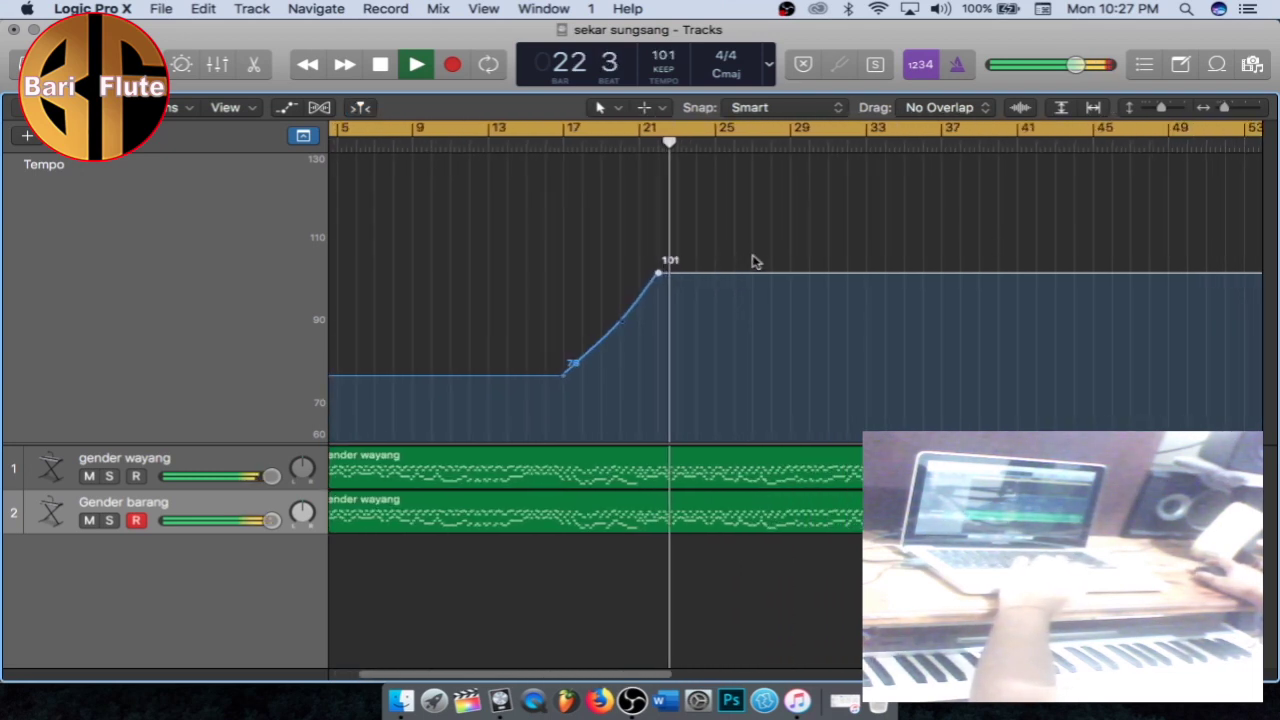
key("super+Left")
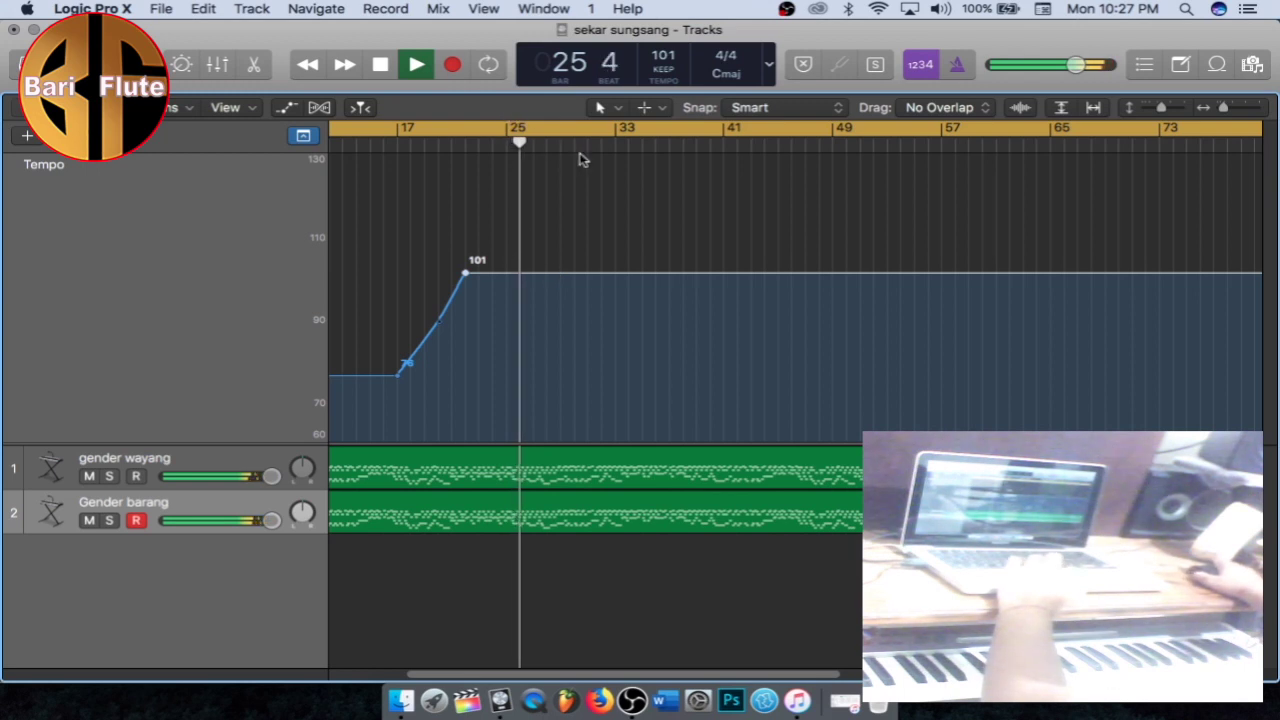
key("super+Left")
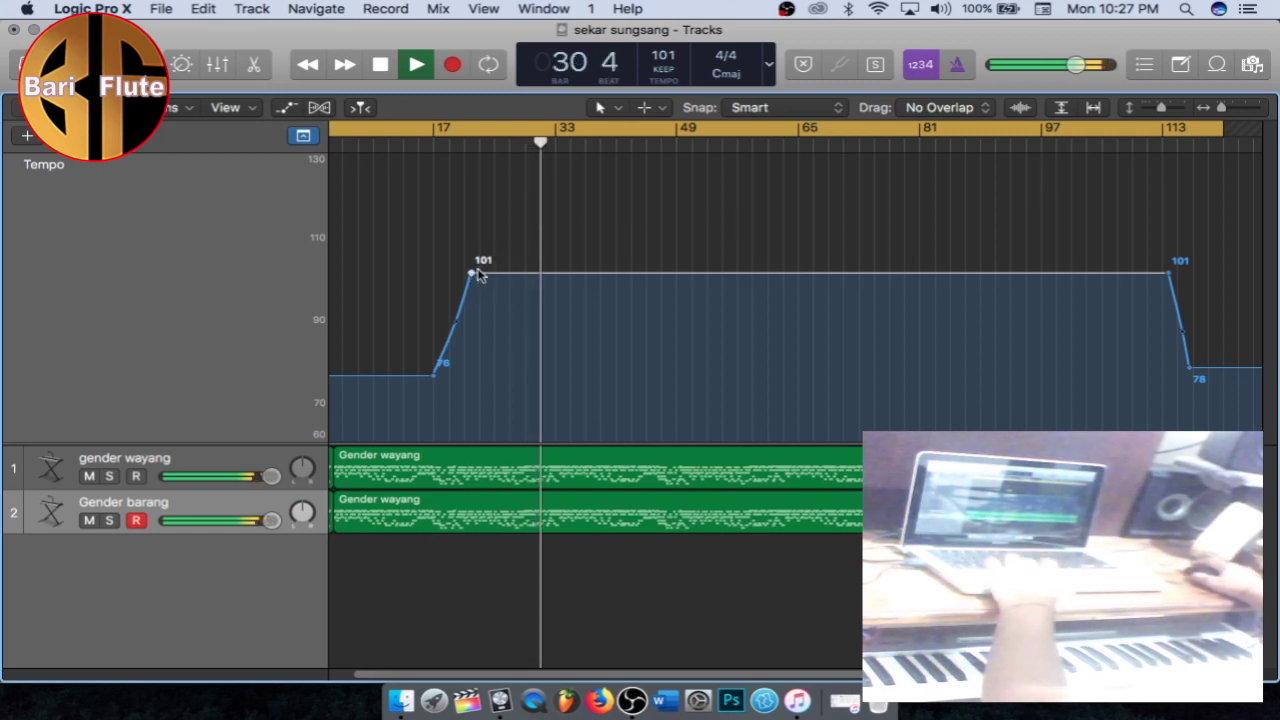
- Lower the tempo point at the end of the first ramp to 86 and audition the section after it
key("space")
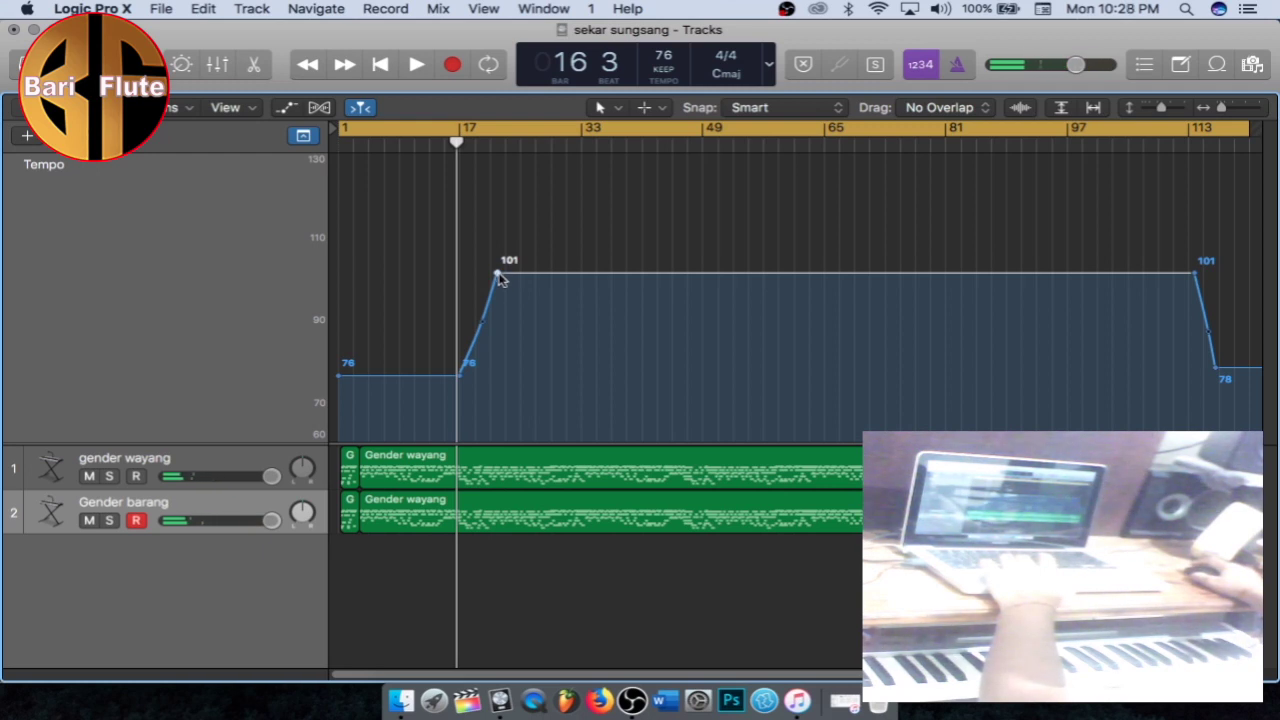
left_click_drag(500, 279, 497, 336)
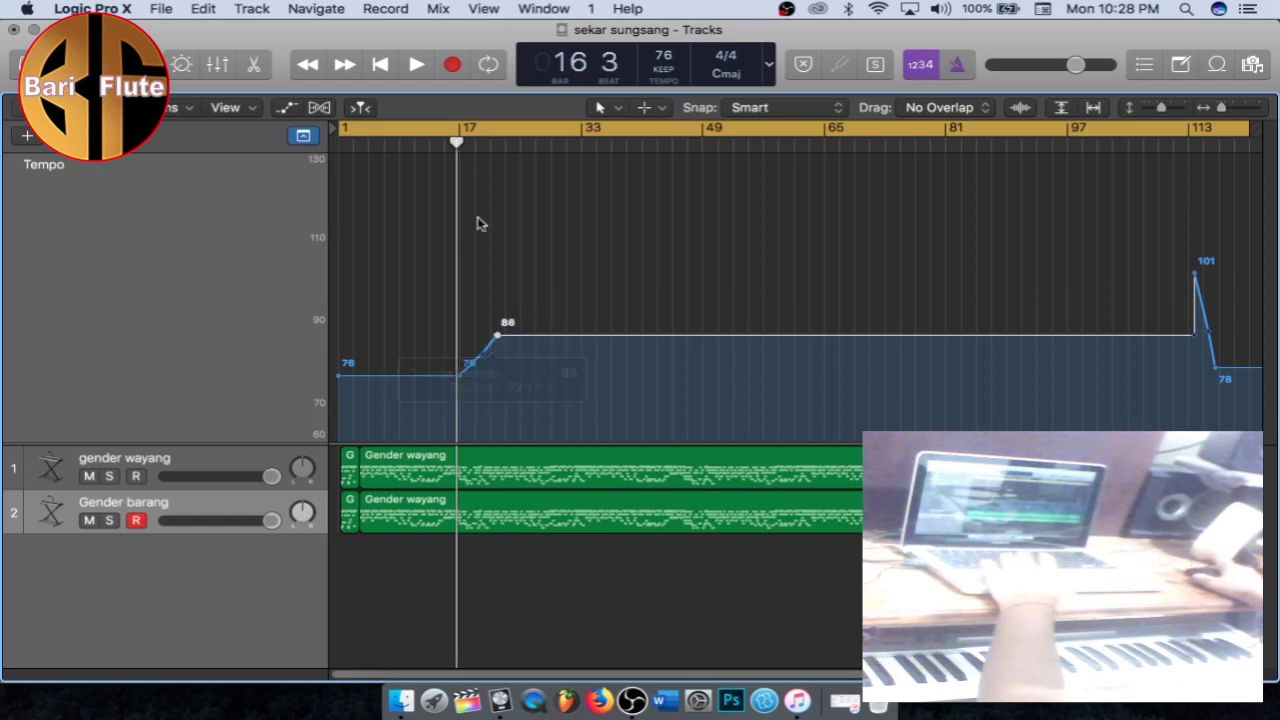
key("Return")
key("space")
left_click(505, 140)
key("space")
left_click(514, 140)
key("Return")
key("space")
left_click(519, 141)
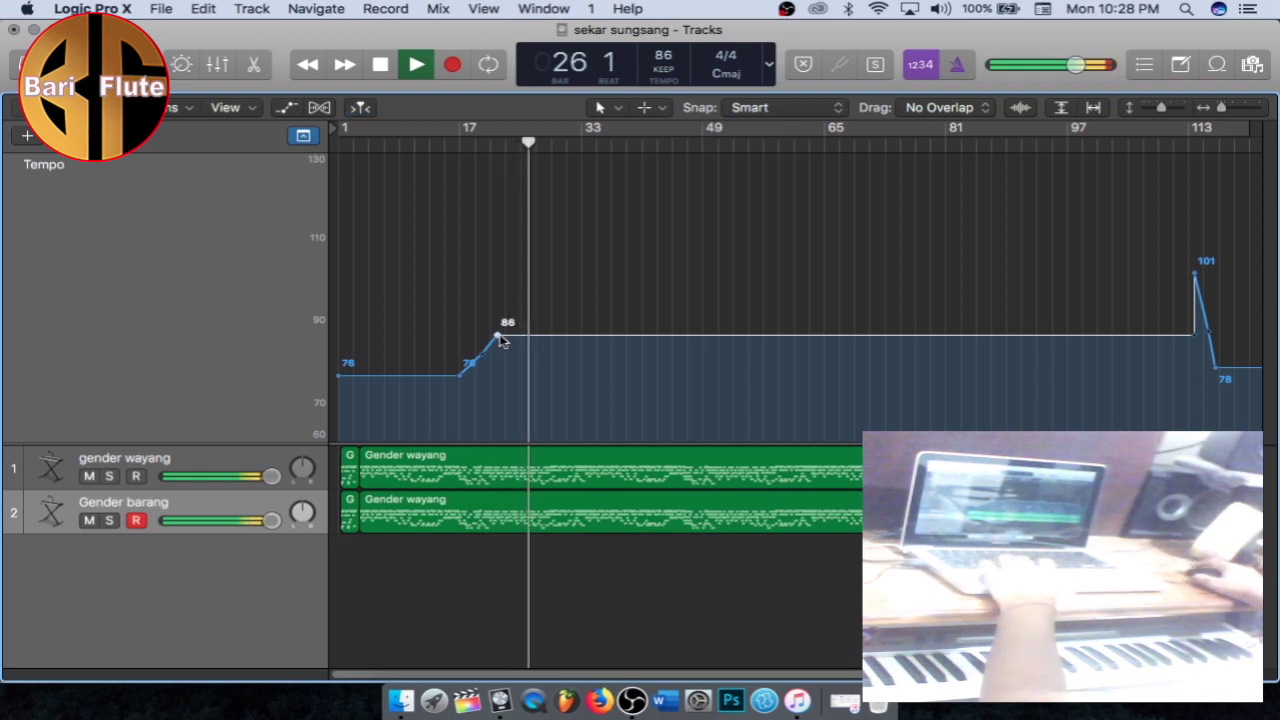
- Raise the tempo point at the end of the first ramp to 131, shift it to about bar 25, and stop playback
left_click_drag(503, 334, 522, 152)
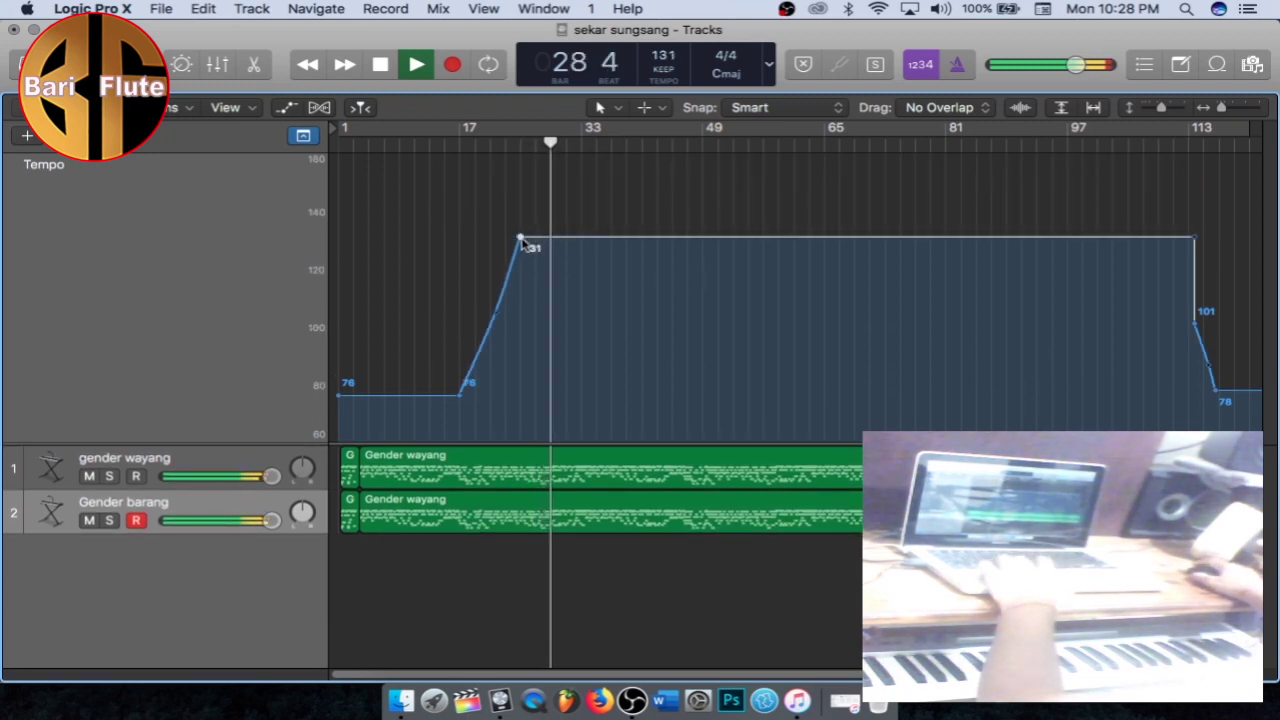
key("space")
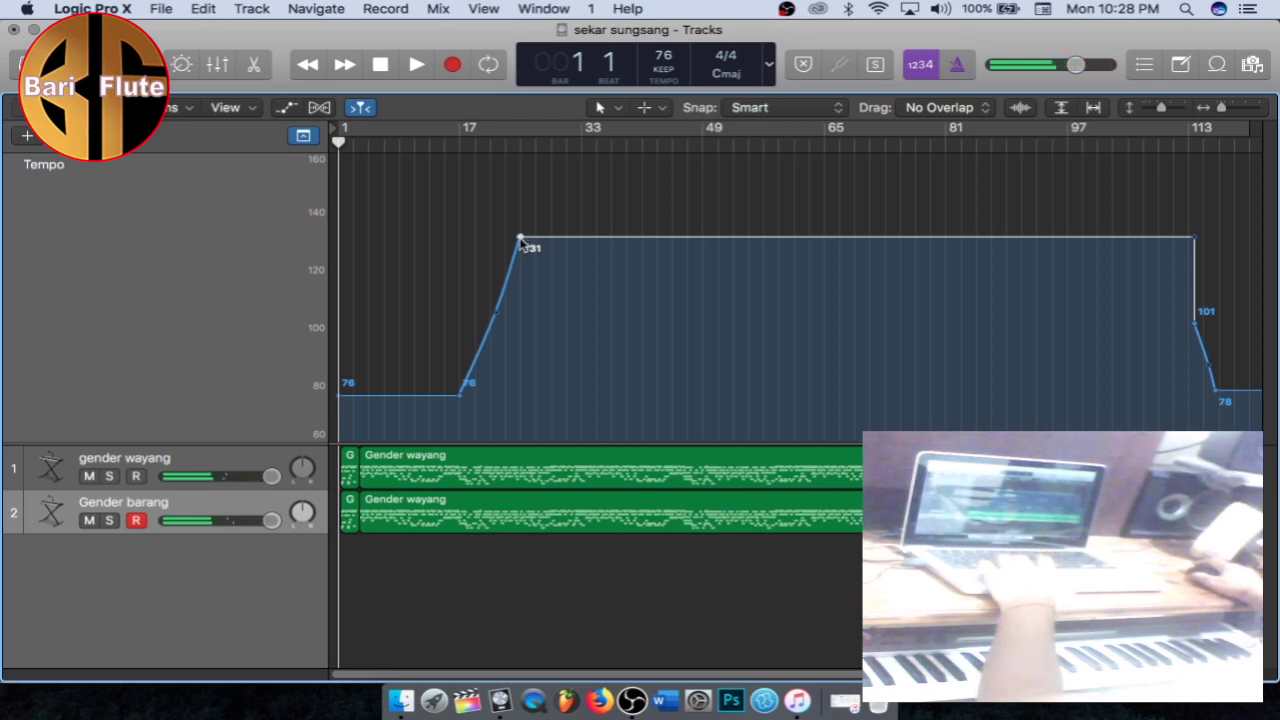
- Set the tempo point at about bar 25 to 102 and audition the music from bar 22 and around bar 35
left_click_drag(521, 241, 521, 327)
left_click(501, 143)
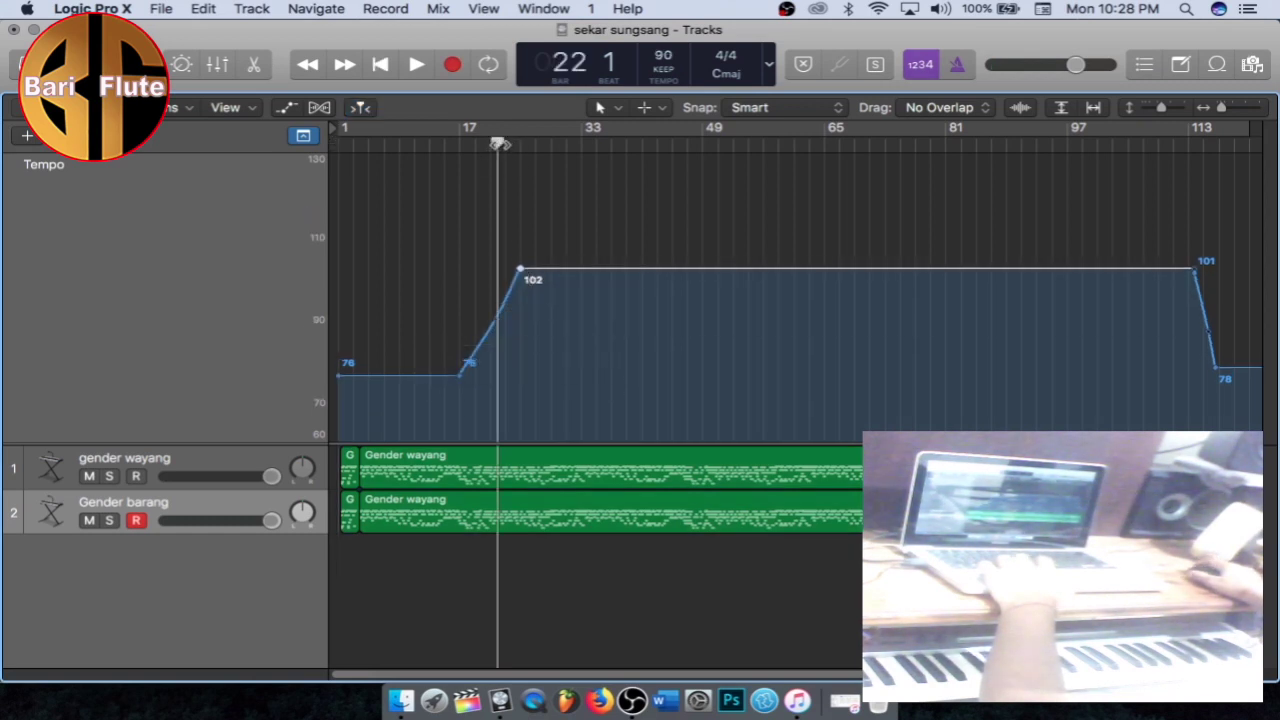
key("space")
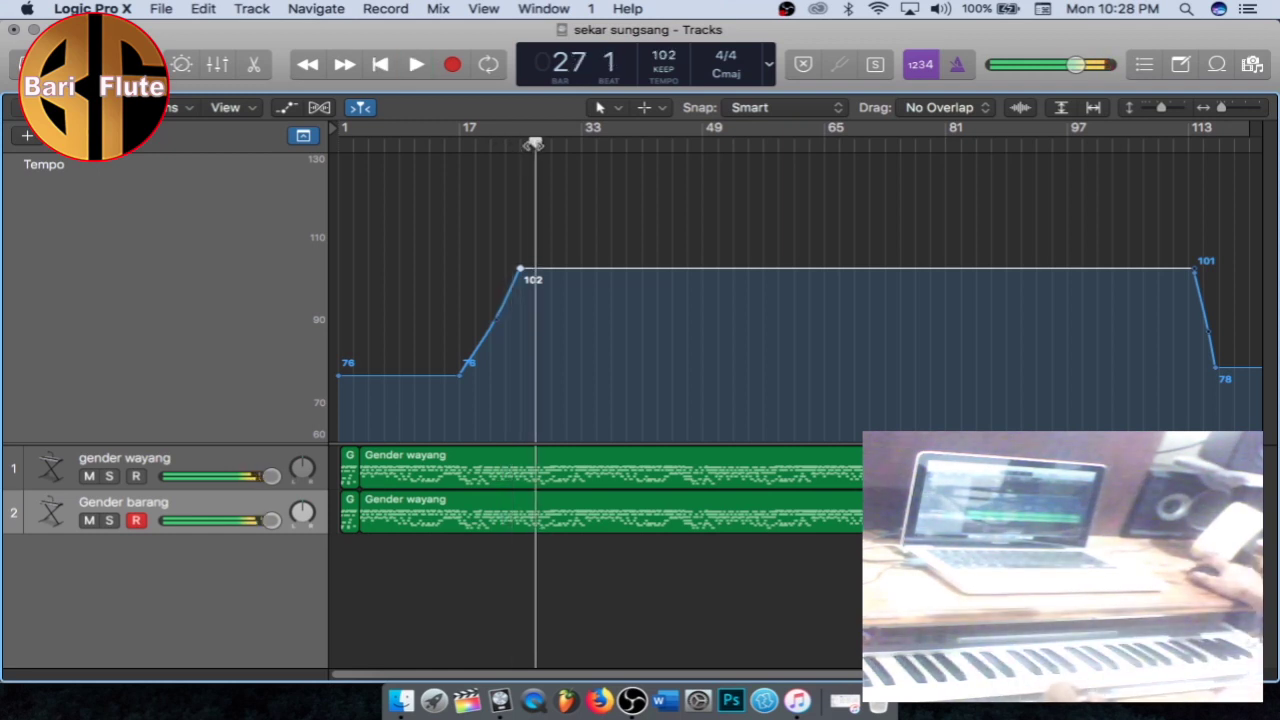
left_click(596, 146)
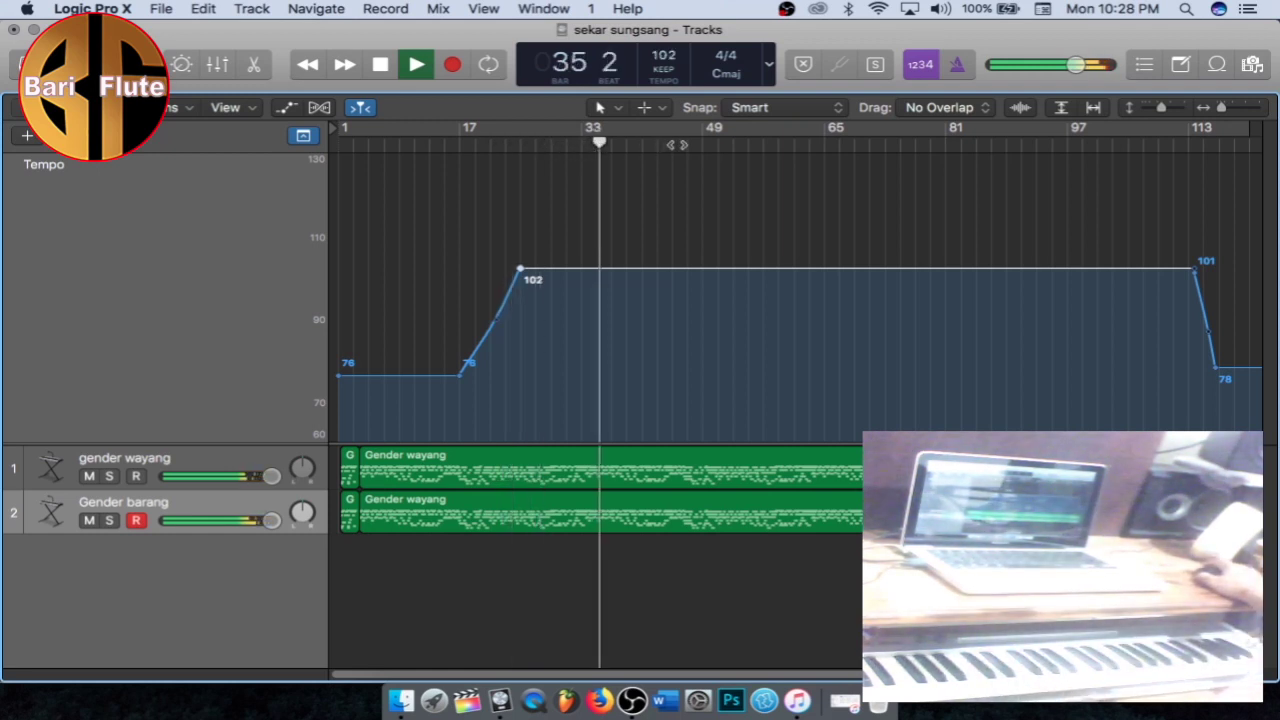
- Hide the tempo track and play the arrangement with cycle mode turned on
key("super+Left")
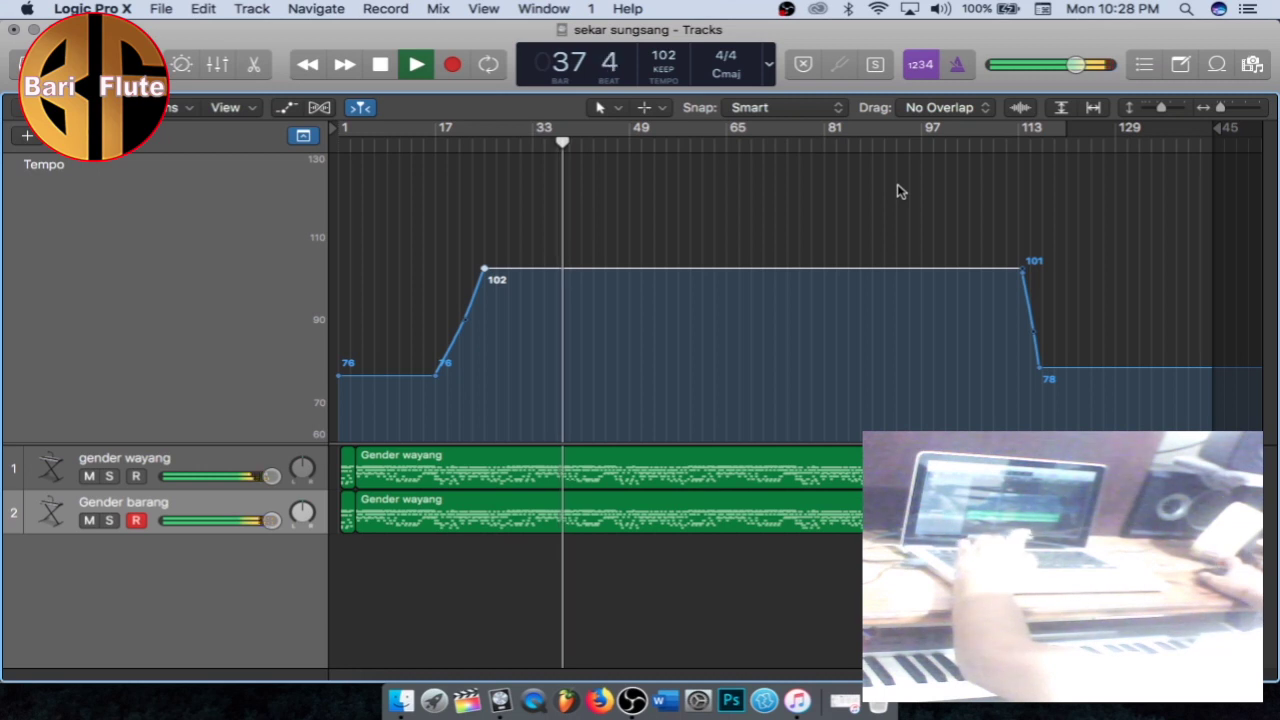
key("g")
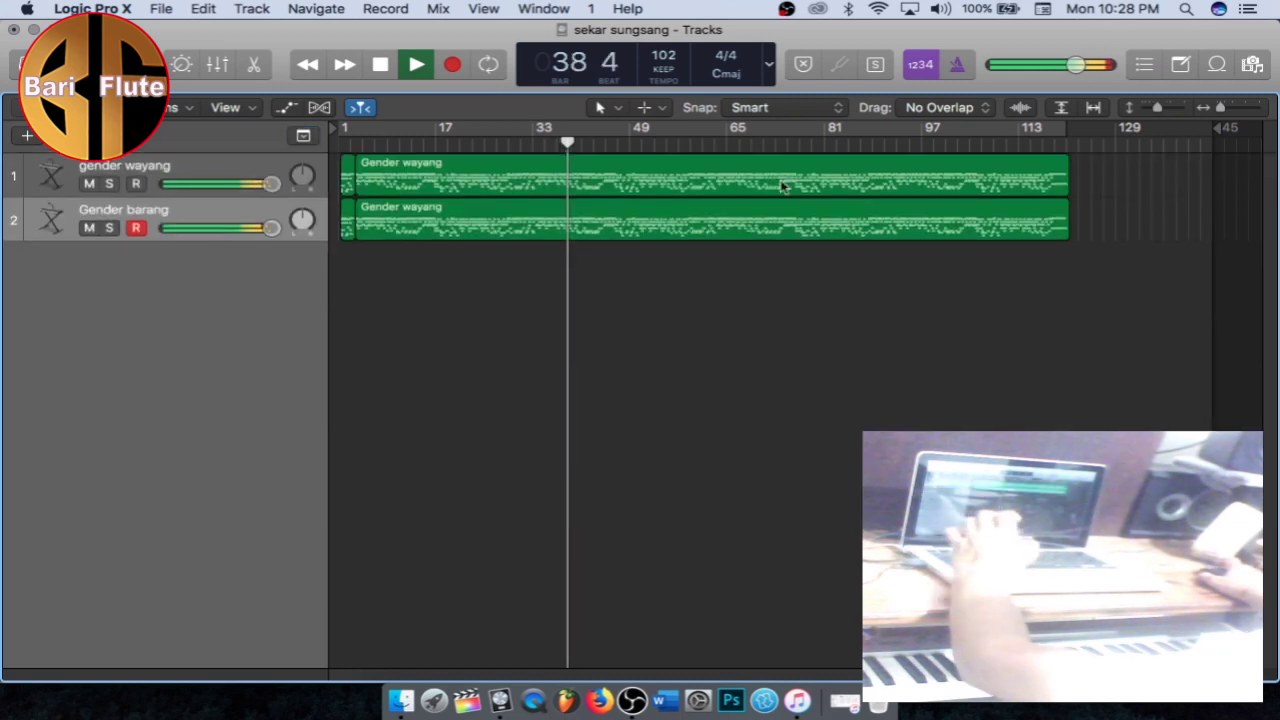
left_click(490, 65)
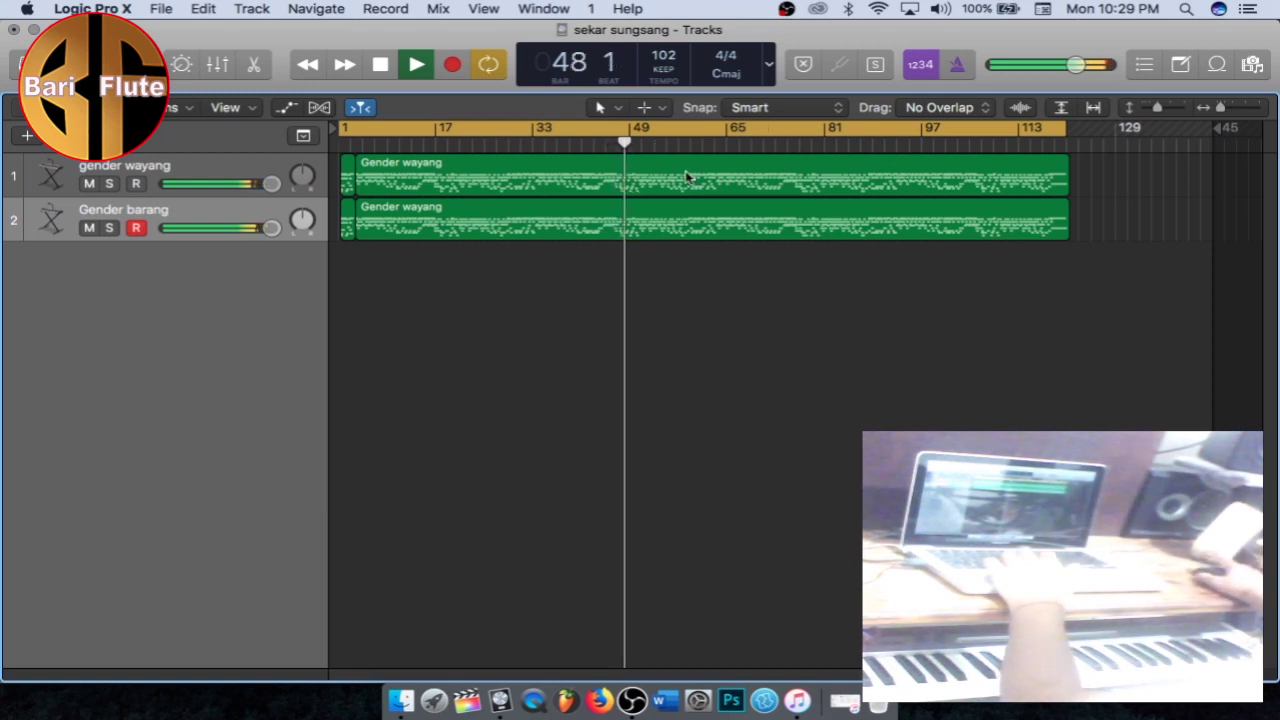
key("space")
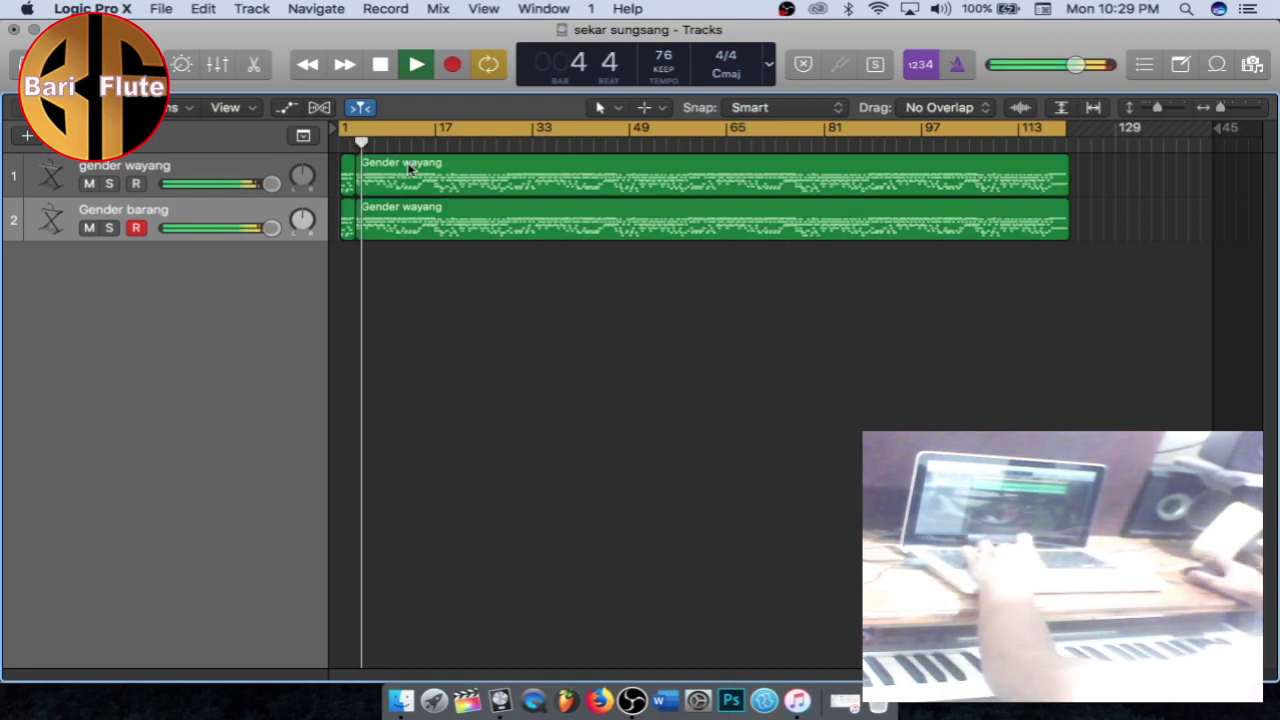
- Show the tempo track again and move playback through bar 61 to bar 110, just before the closing tempo drop
key("g")
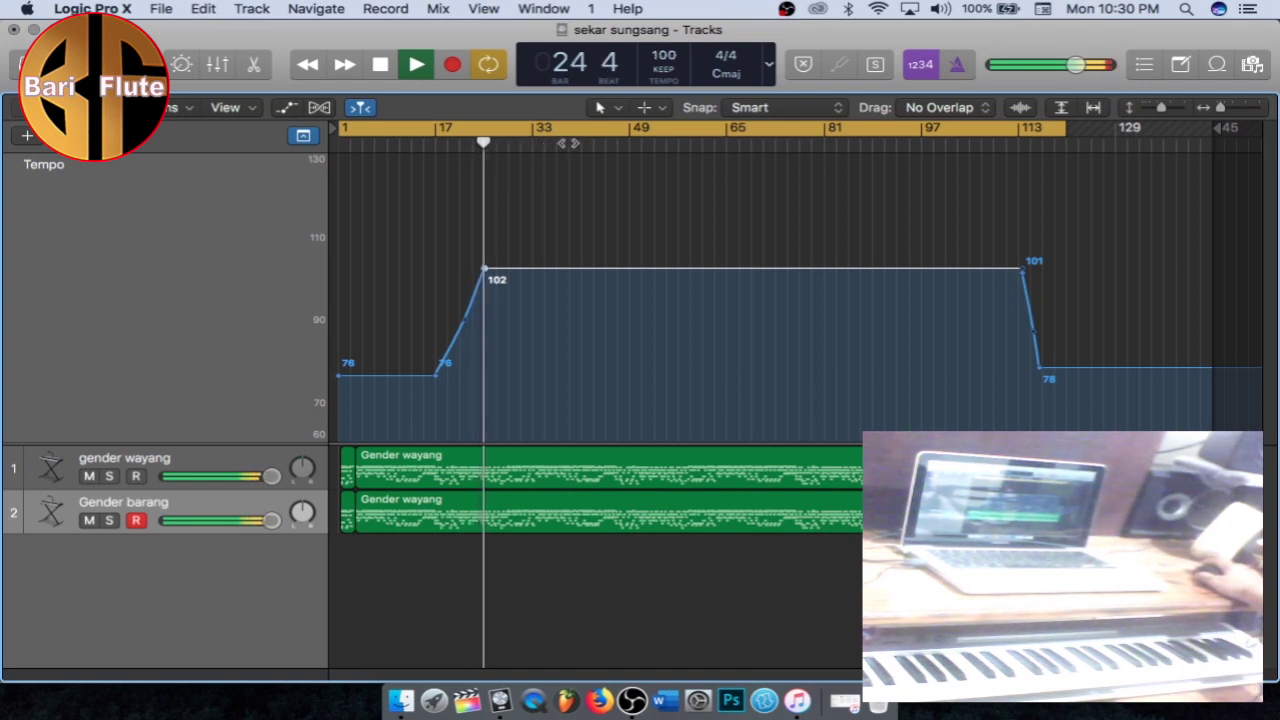
left_click(702, 144)
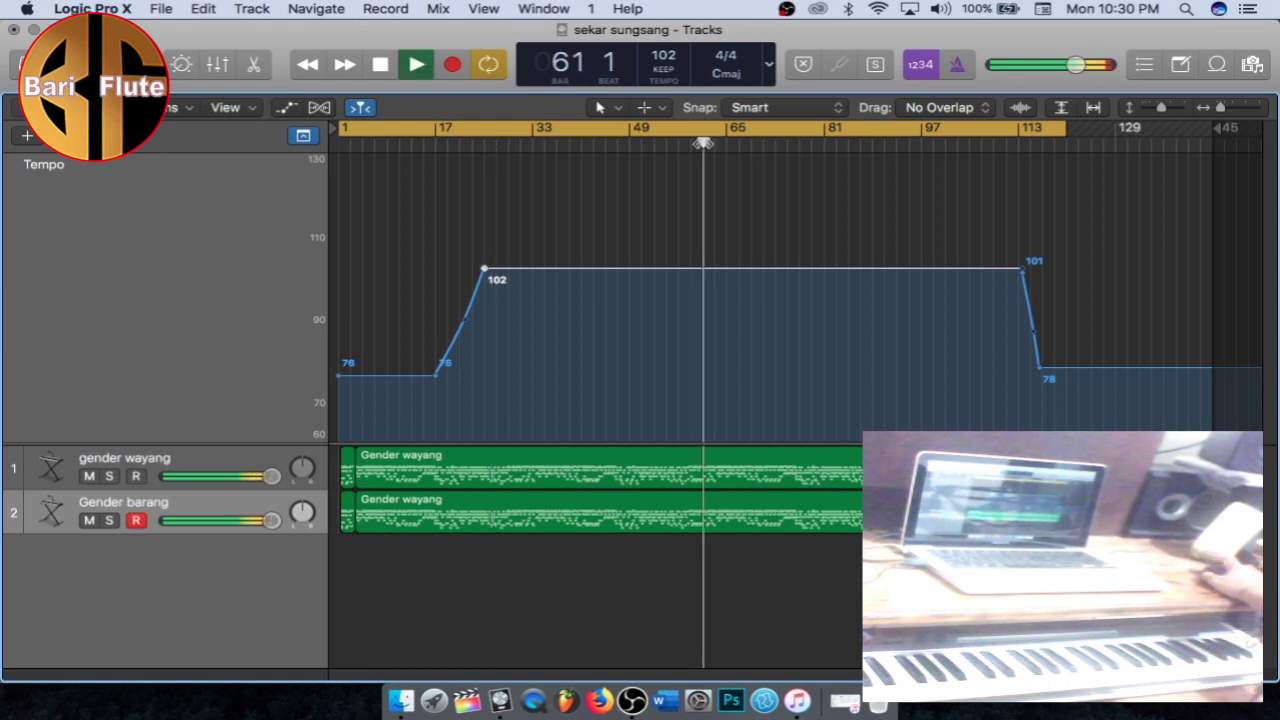
left_click(964, 145)
left_click(1000, 145)
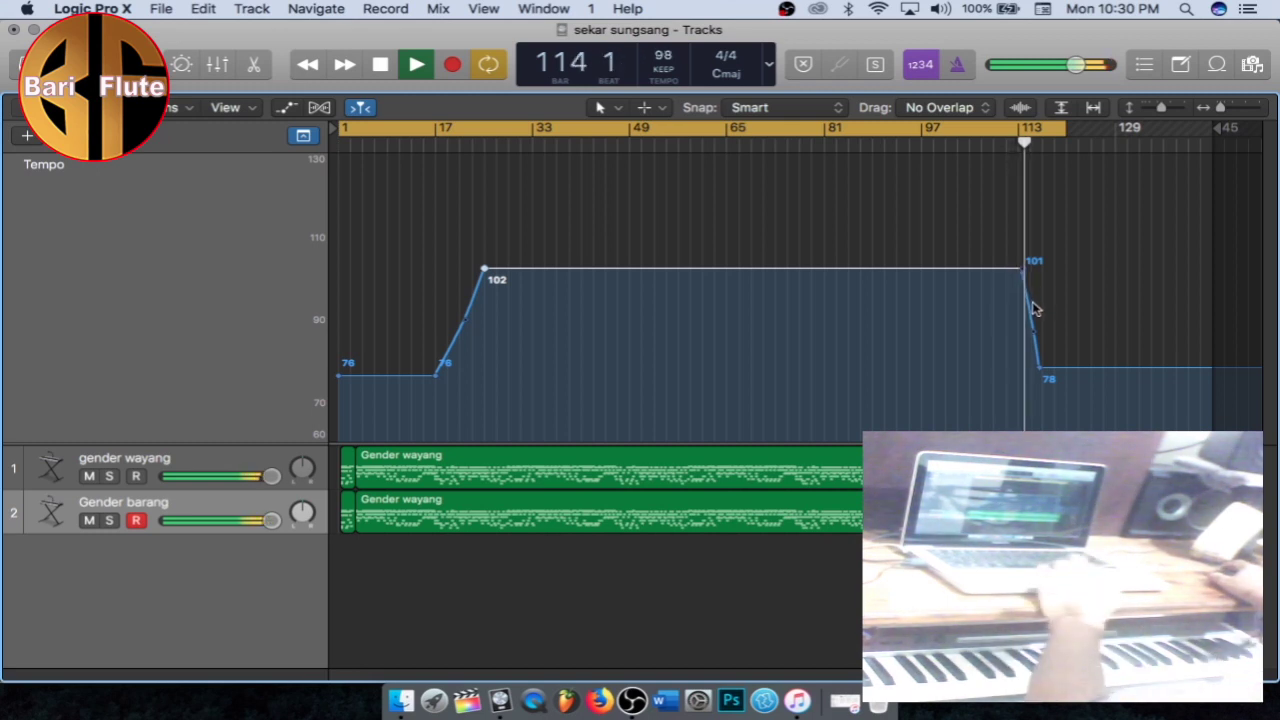
- Examine the closing tempo drop between bars 113 and 117 during playback, and stop once it has played
scroll(1036, 307, "up", 5)
scroll(1032, 302, "right", 5)
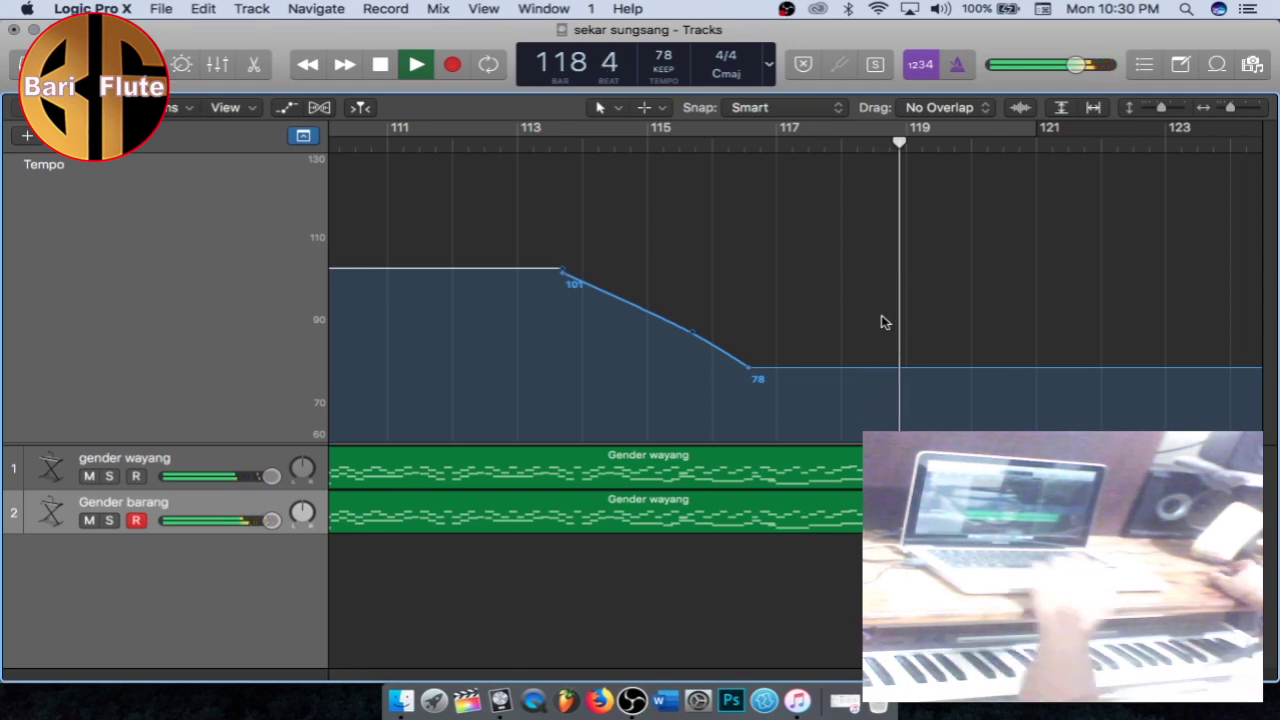
scroll(912, 324, "down", 3)
scroll(915, 324, "down", 5)
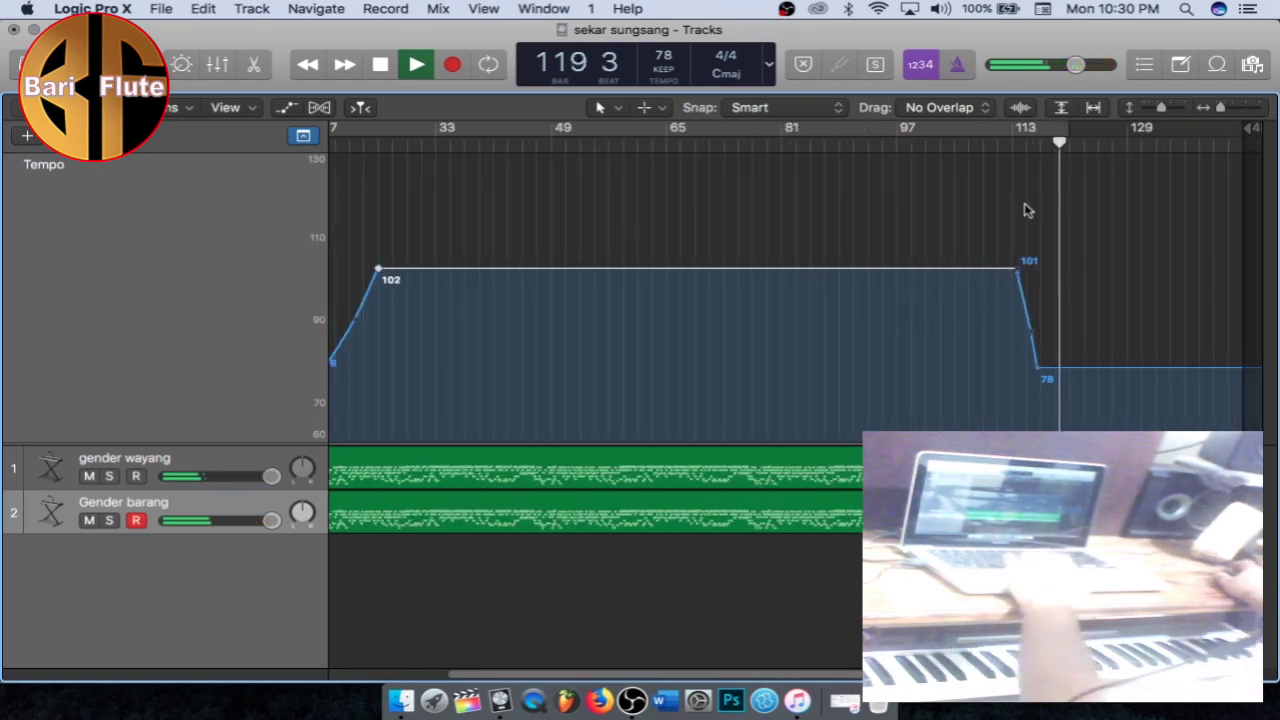
key("space")
scroll(523, 194, "down", 2)
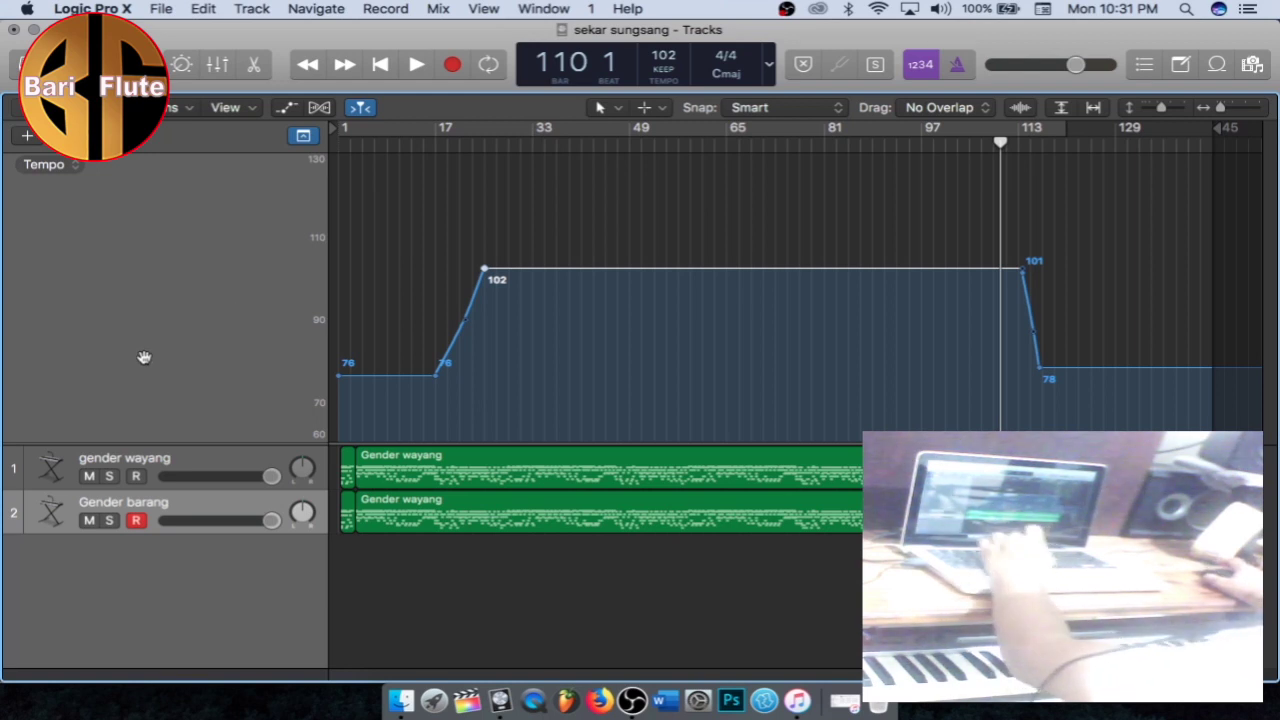
- Show the inspector with the Gender barang and output channel strips, and hide the tempo track
key("i")
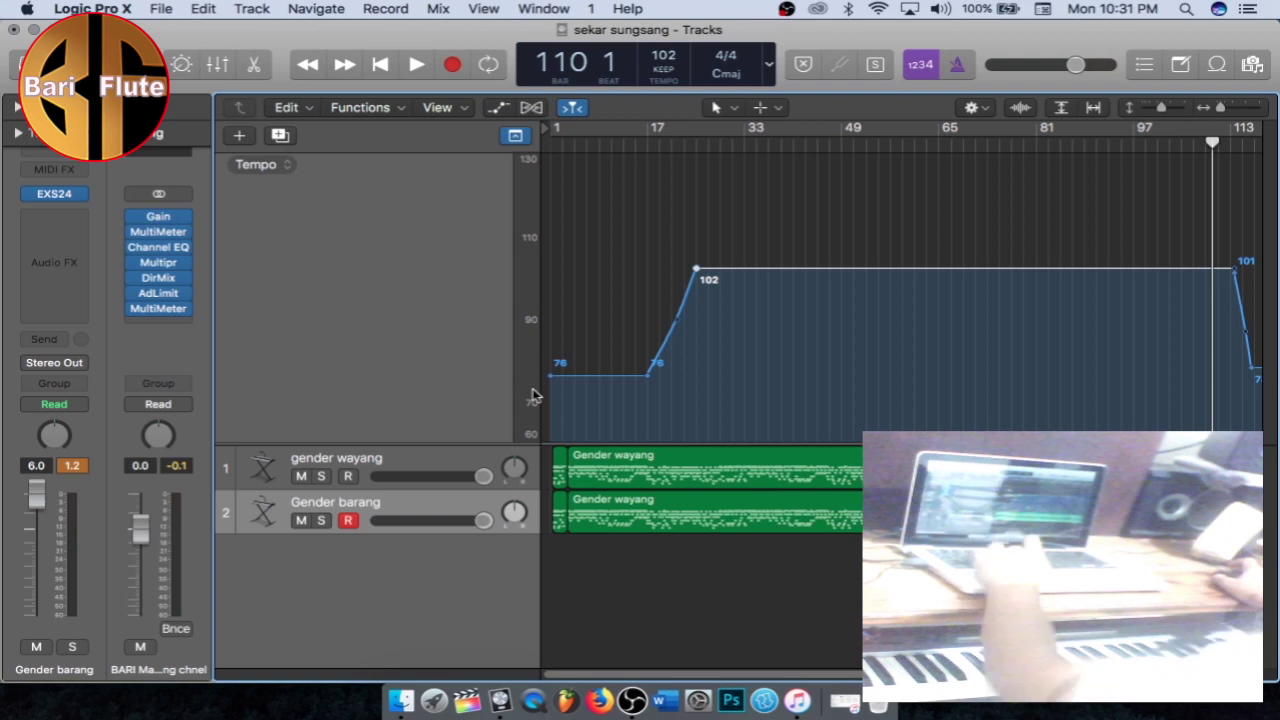
key("g")
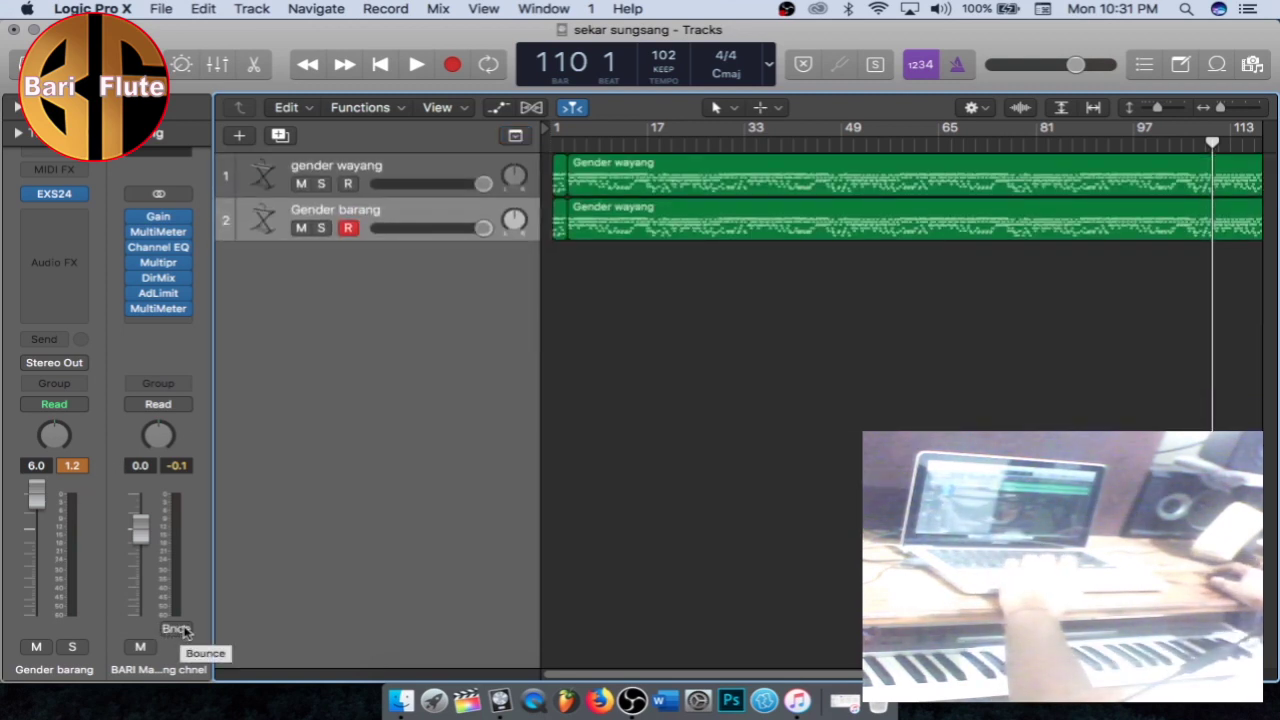
- Turn on cycle mode, check that the cycle range spans all the regions, and fit the arrangement horizontally in the window
left_click(489, 65)
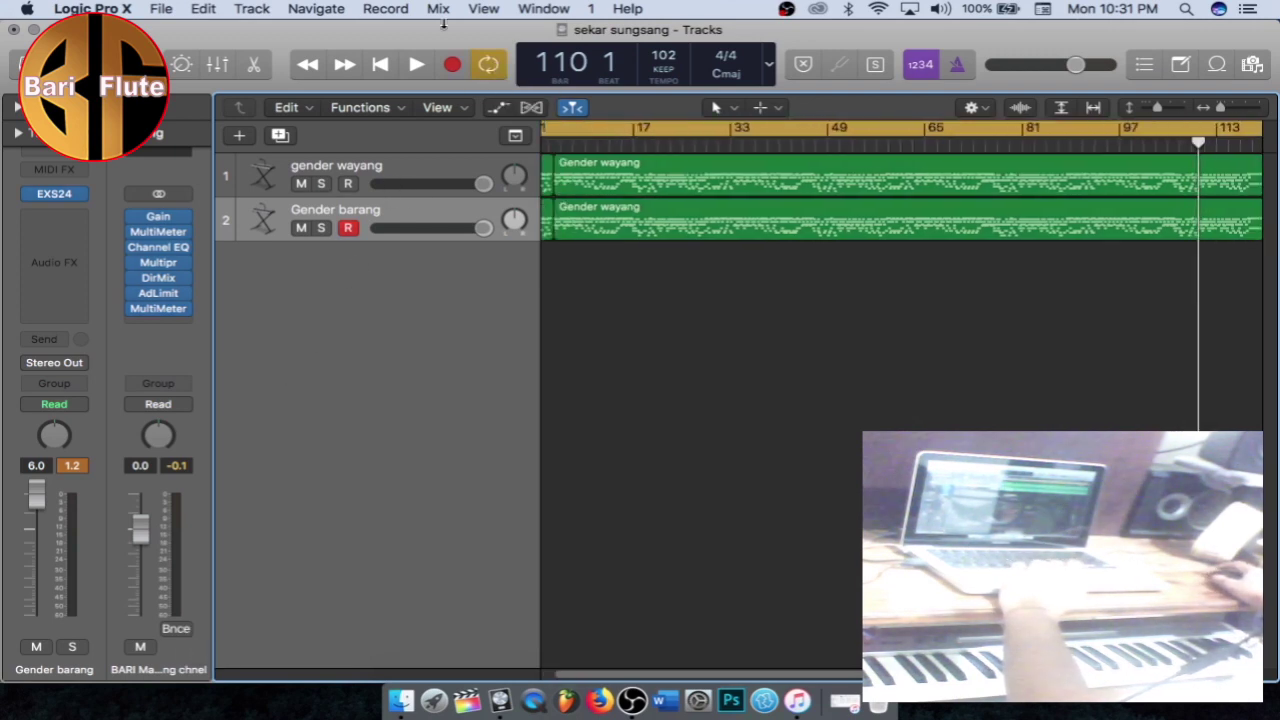
scroll(566, 128, "left", 1)
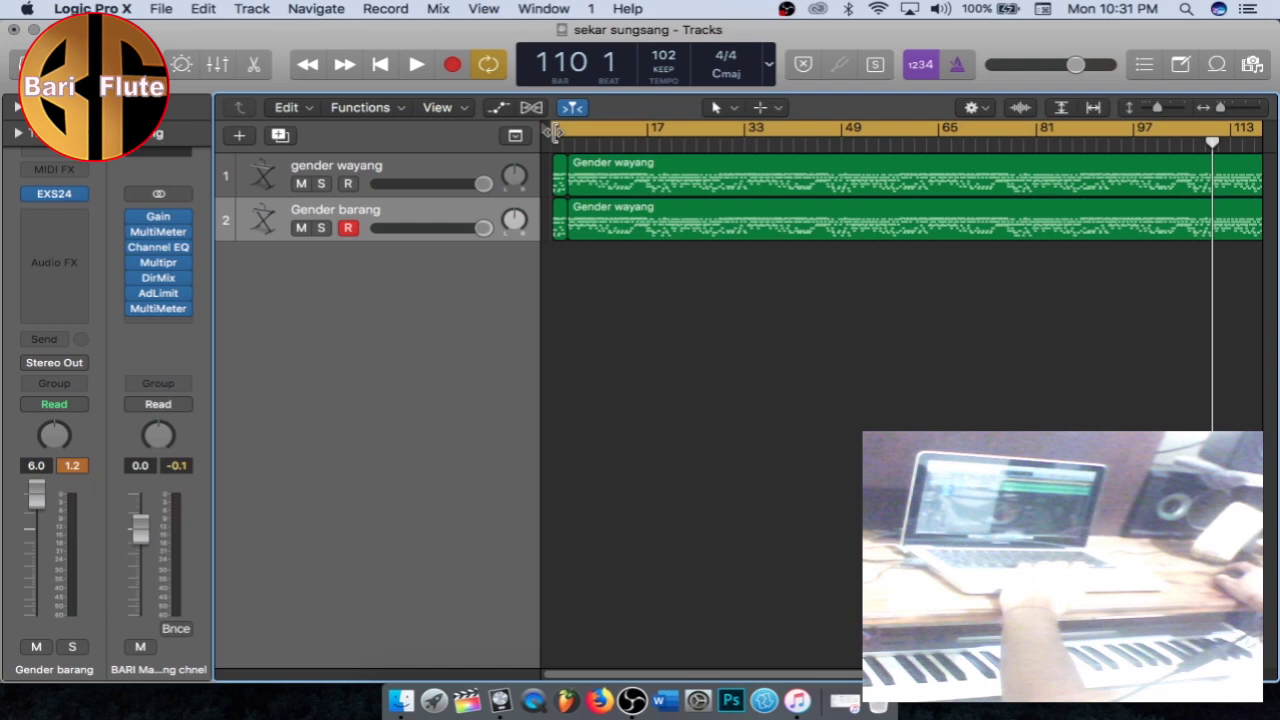
scroll(556, 131, "right", 5)
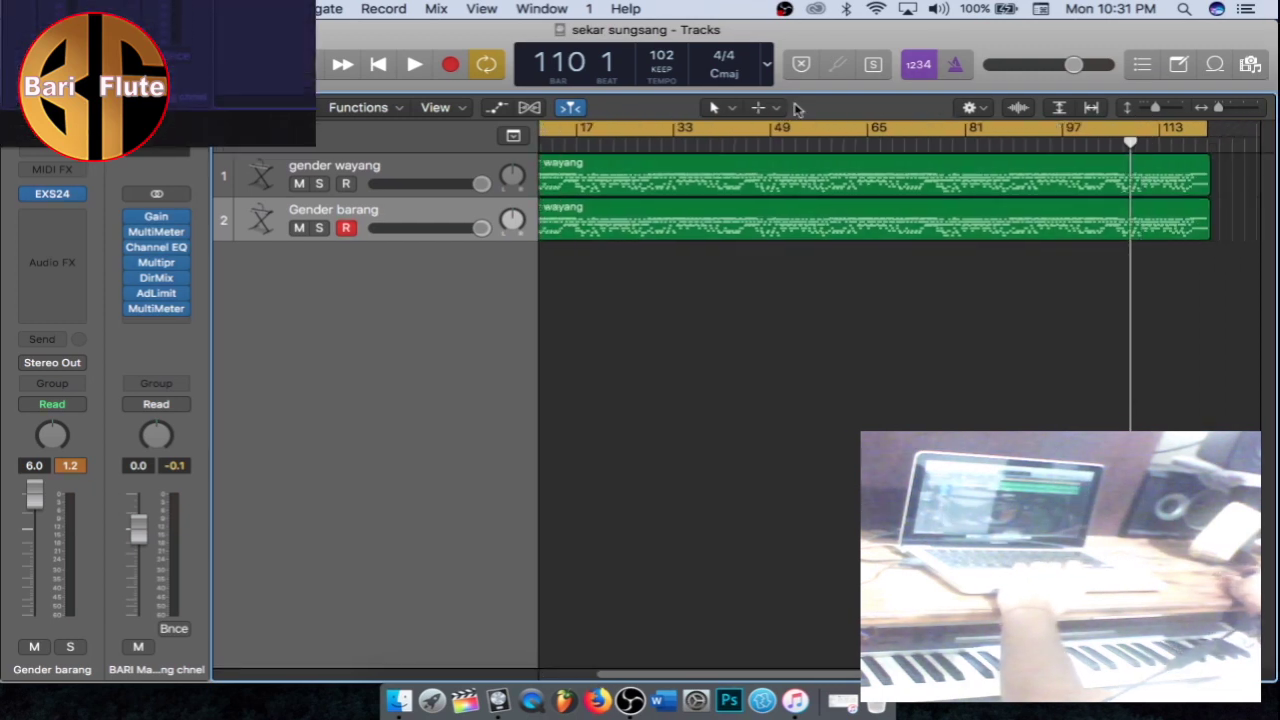
scroll(560, 130, "left", 3)
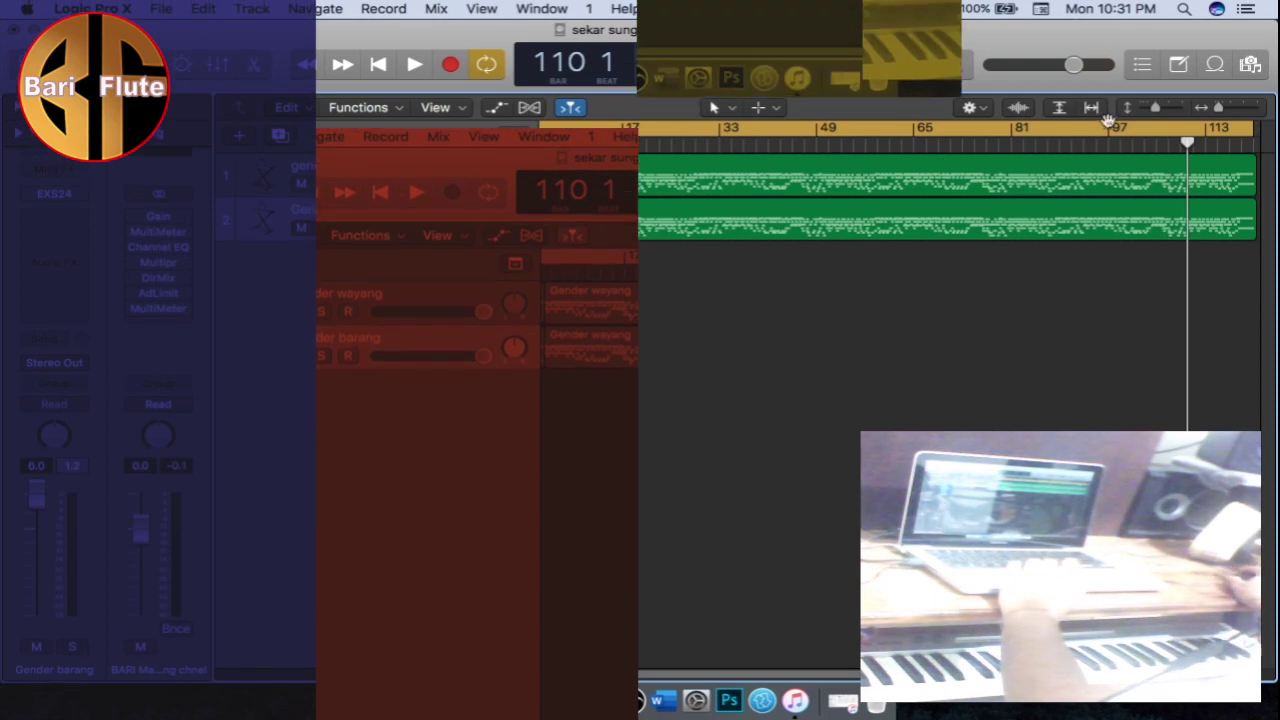
left_click(1091, 108)
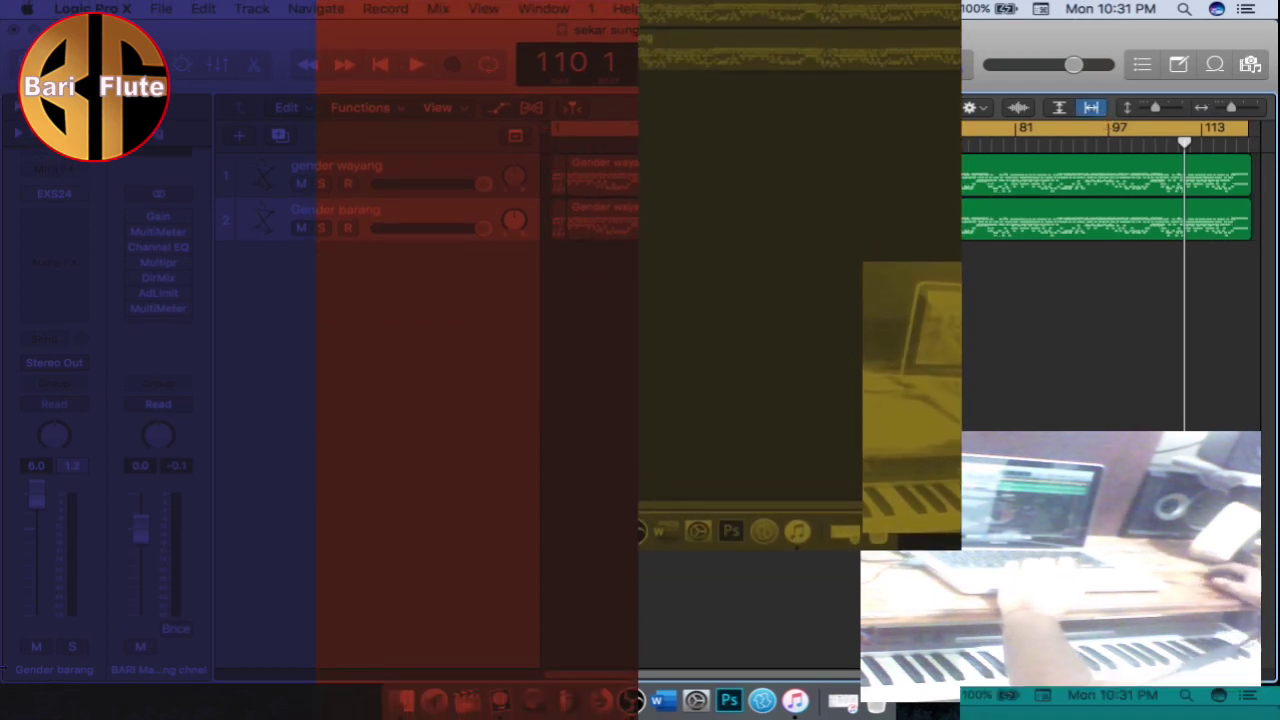